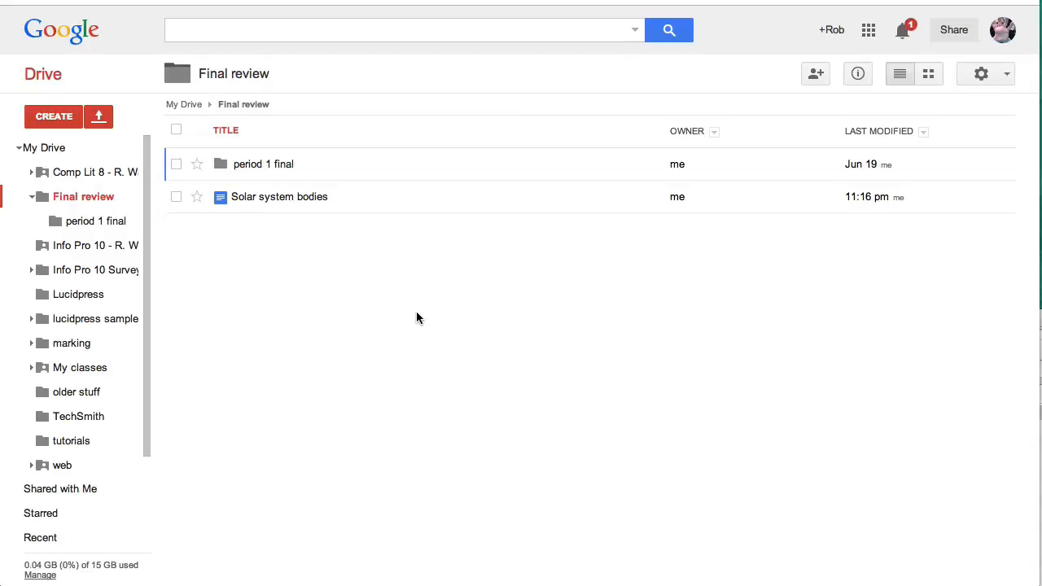
# - Open the Solar system bodies document from the Final review folder and look through its paragraphs
pyautogui.click(307, 202)
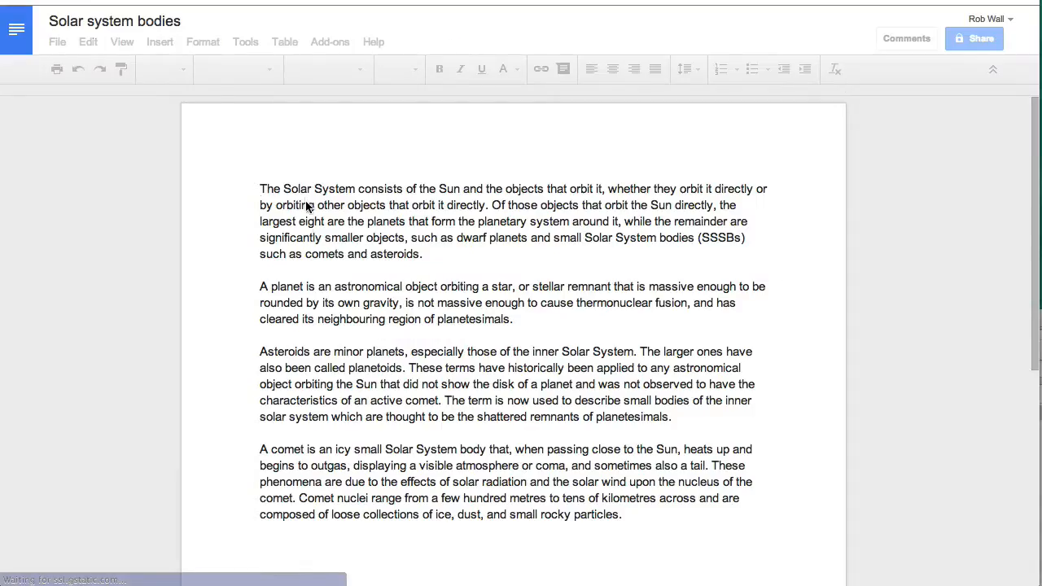
pyautogui.scroll(-5, 304, 261)
pyautogui.scroll(5, 304, 260)
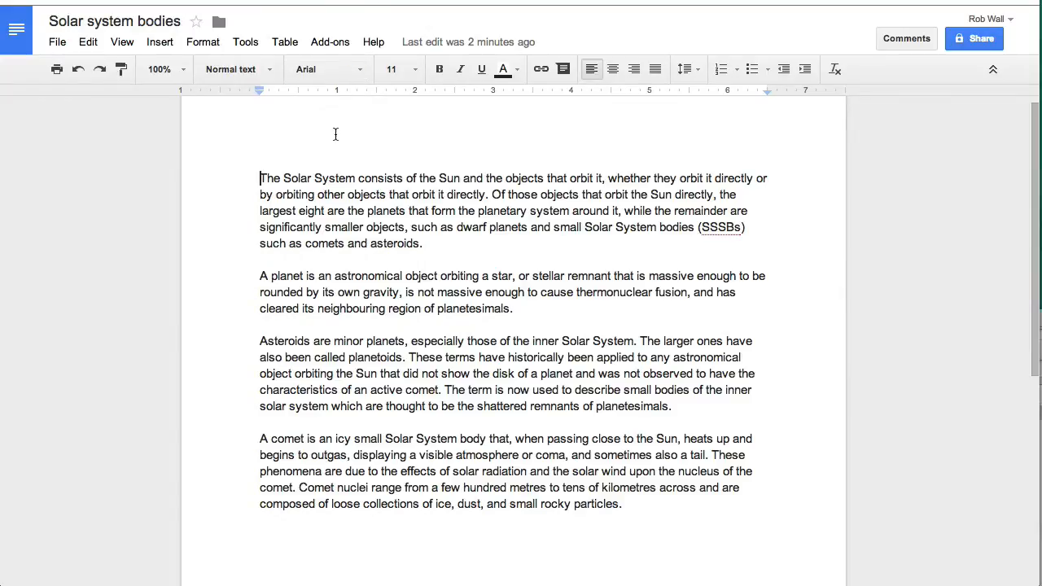
pyautogui.scroll(1, 335, 133)
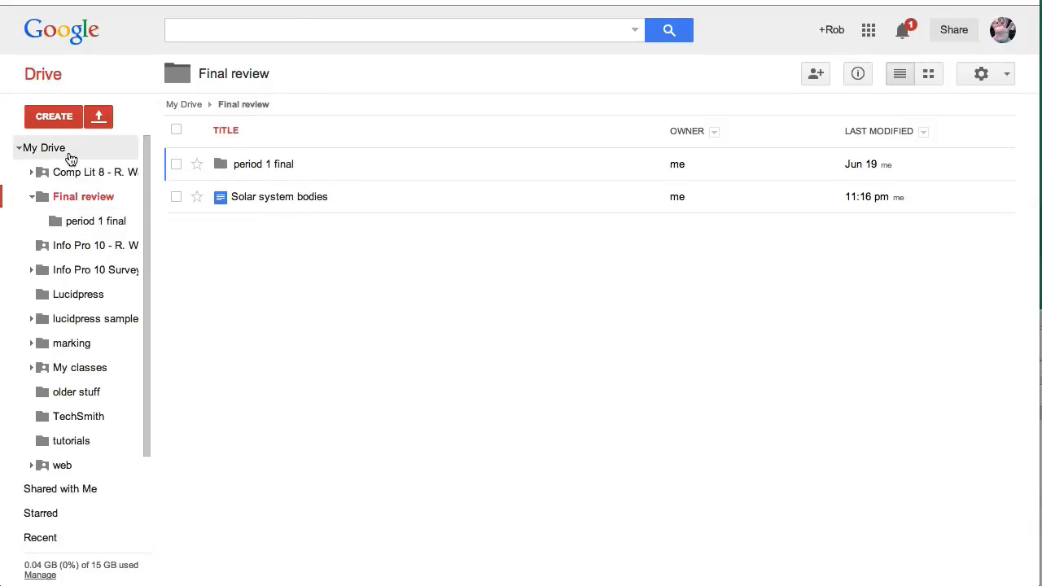
# - Create a new Lucidpress document from Google Drive and title it "Bodies of the Solar System"
pyautogui.click(65, 120)
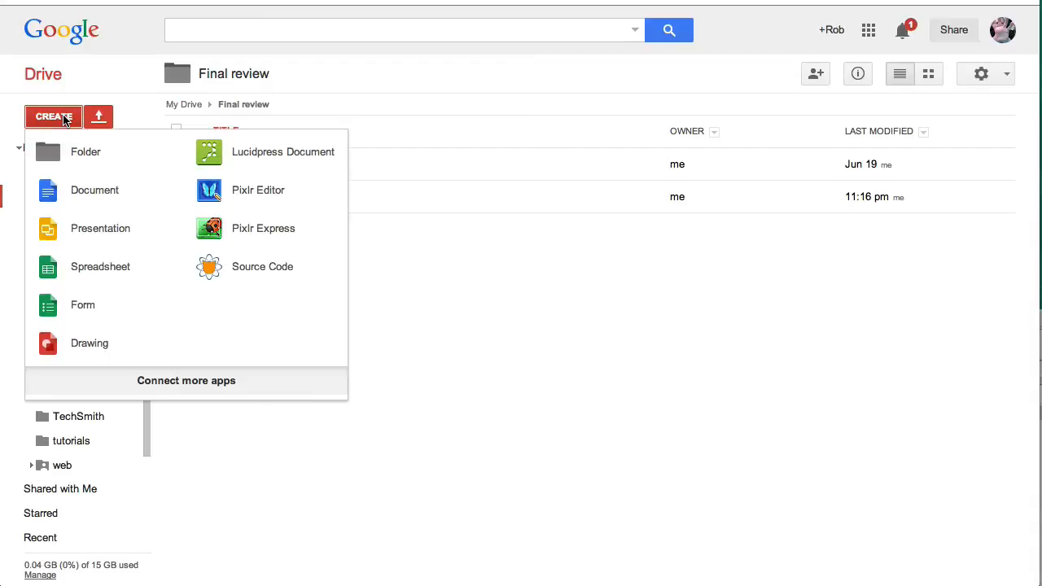
pyautogui.click(287, 153)
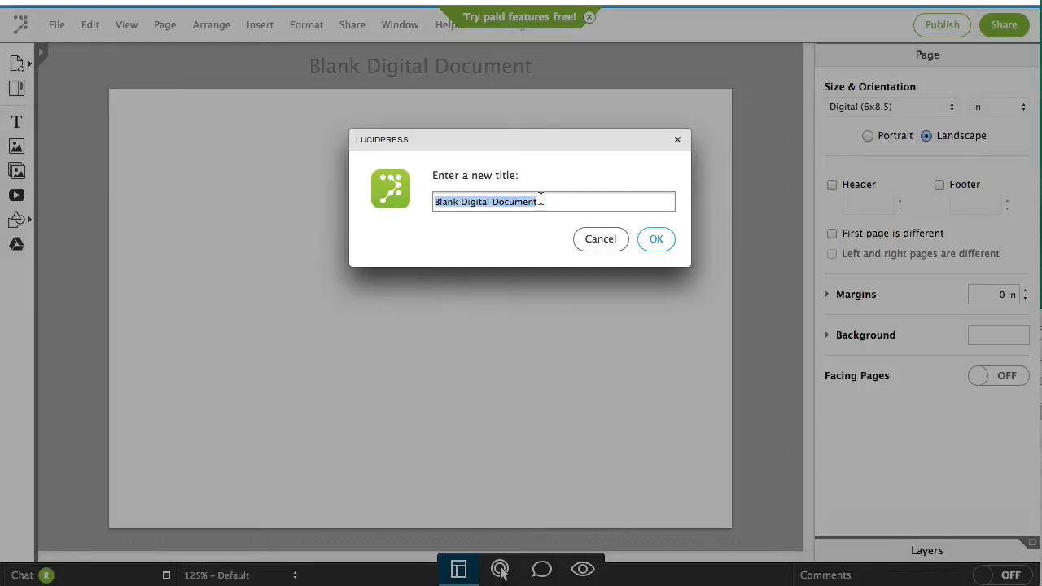
pyautogui.write('Bodies of ')
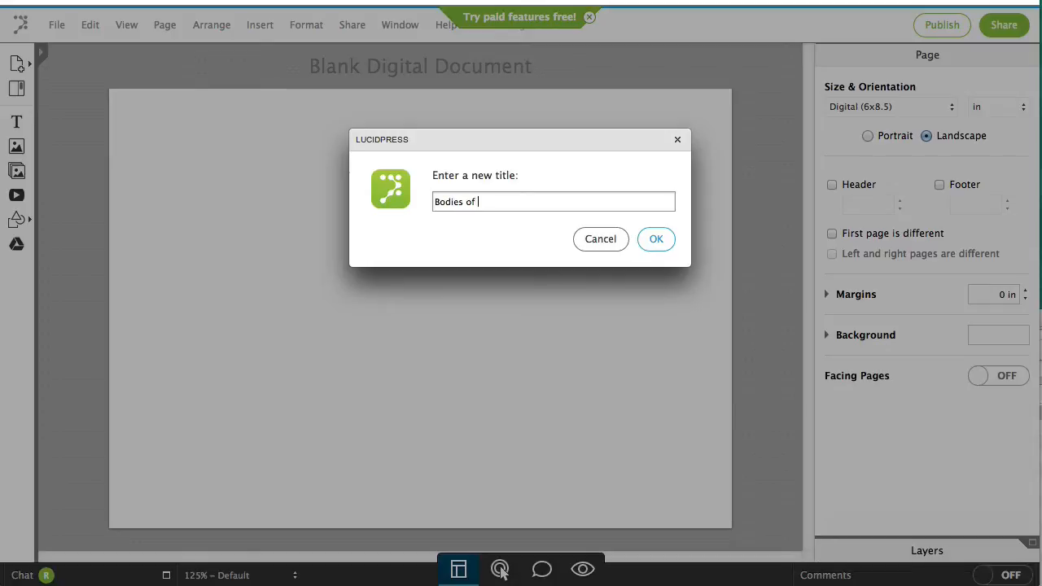
pyautogui.write('the Solar System')
pyautogui.click(657, 238)
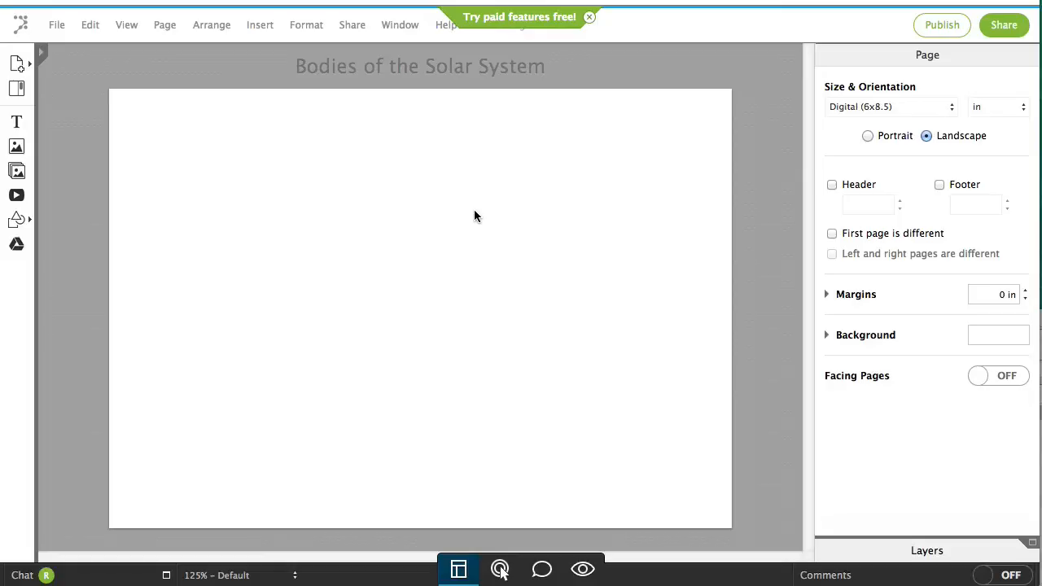
# - Switch to Finder, add solar system.jpg from the solar system folder to the blank page and align the image with the page's upper-left corner
pyautogui.press('super+Tab')
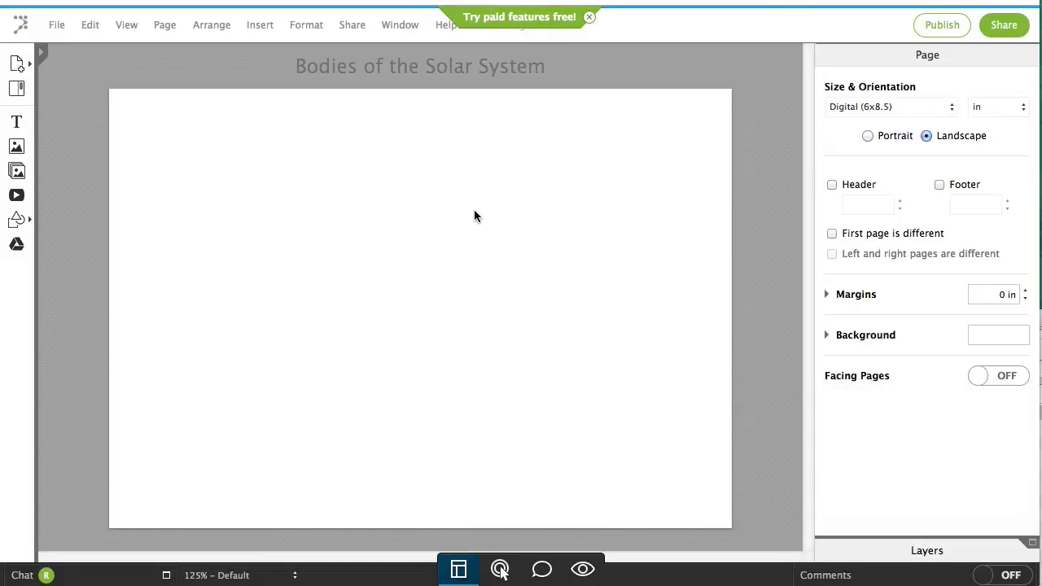
pyautogui.press('super+Tab')
pyautogui.press('super+Tab')
pyautogui.moveTo(528, 283); pyautogui.dragTo(528, 341)
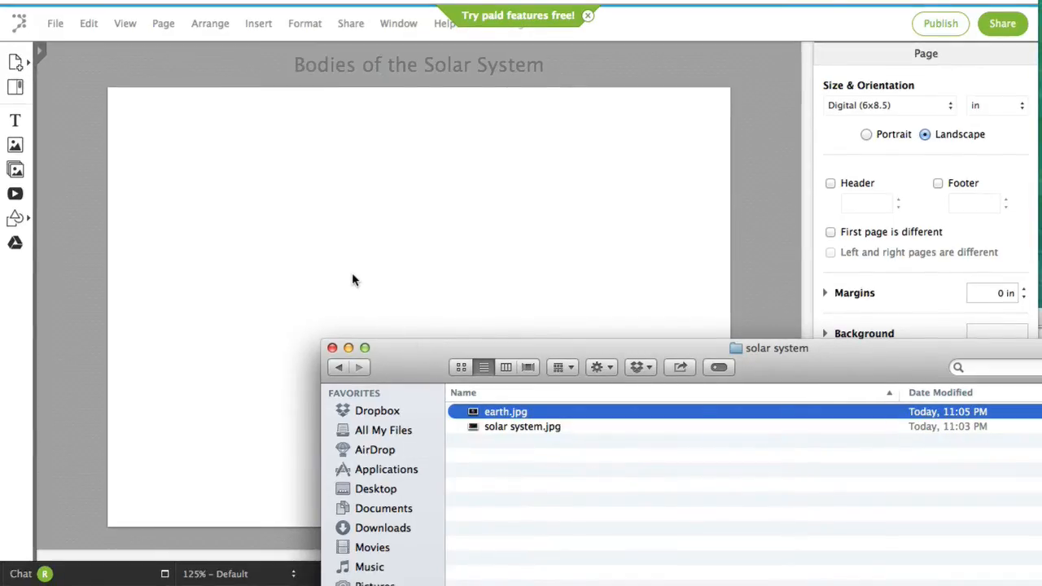
pyautogui.click(473, 428)
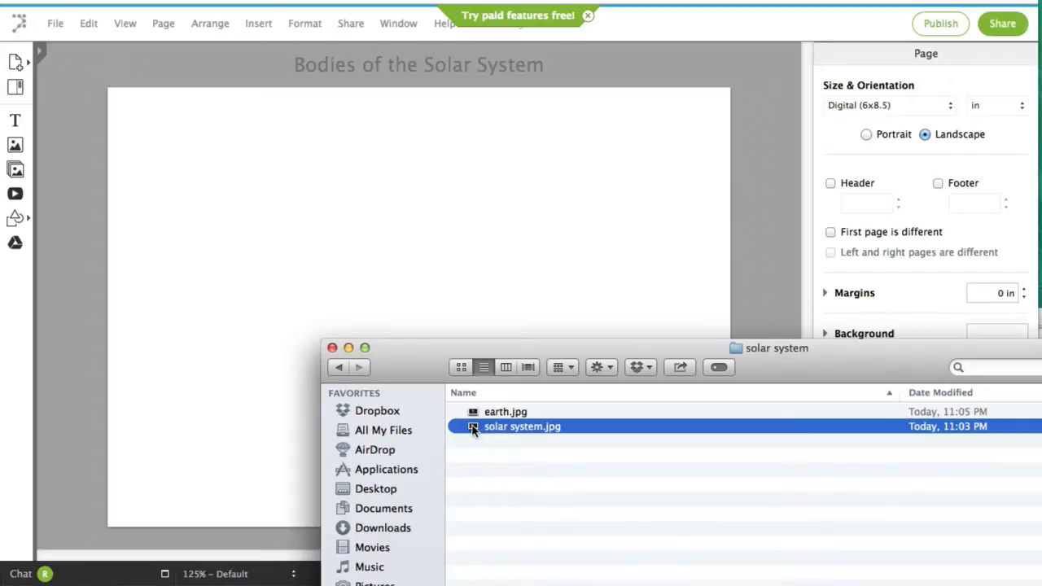
pyautogui.moveTo(472, 429); pyautogui.dragTo(407, 207)
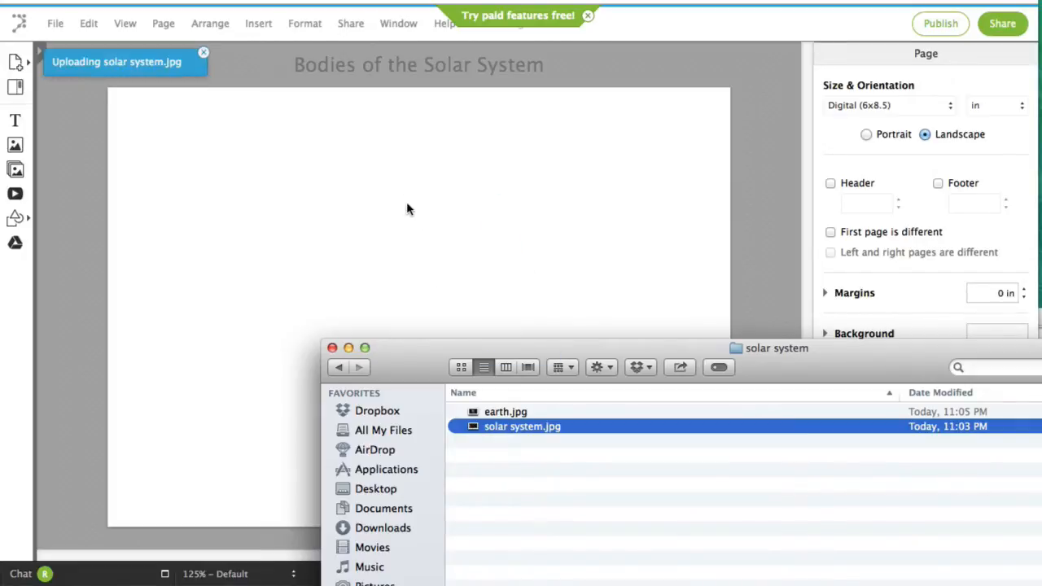
pyautogui.click(120, 100)
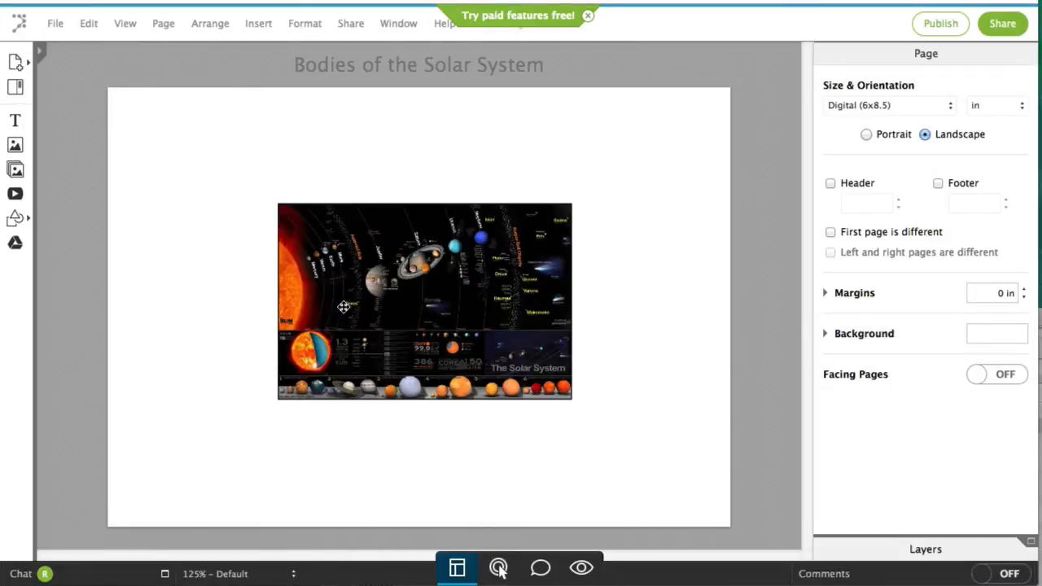
pyautogui.moveTo(343, 306); pyautogui.dragTo(174, 193)
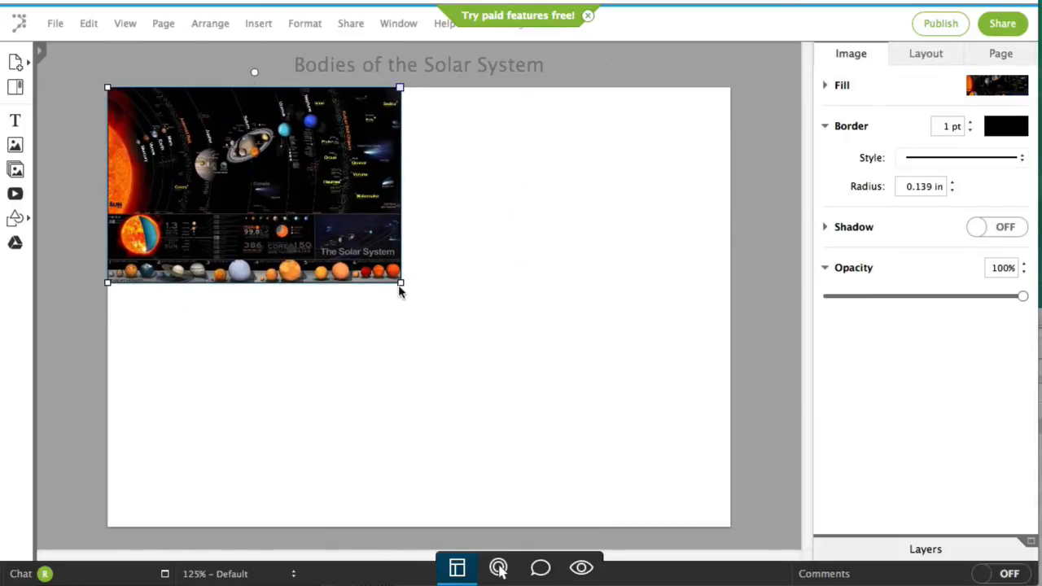
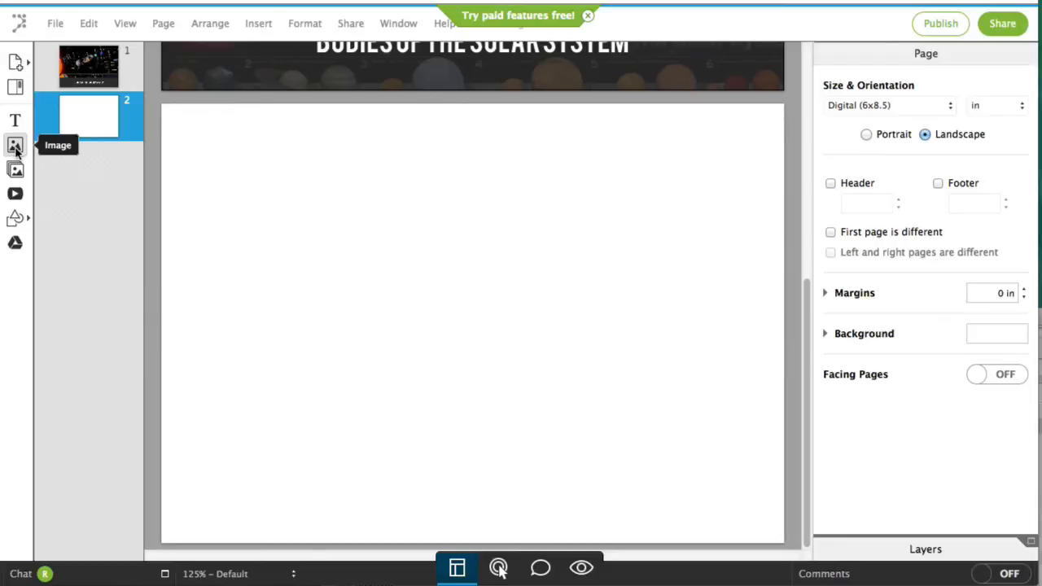
# - Search Google for "solar system" images and insert the labelled "Our Solar System" picture with Jupiter and Saturn on page 2
pyautogui.click(15, 147)
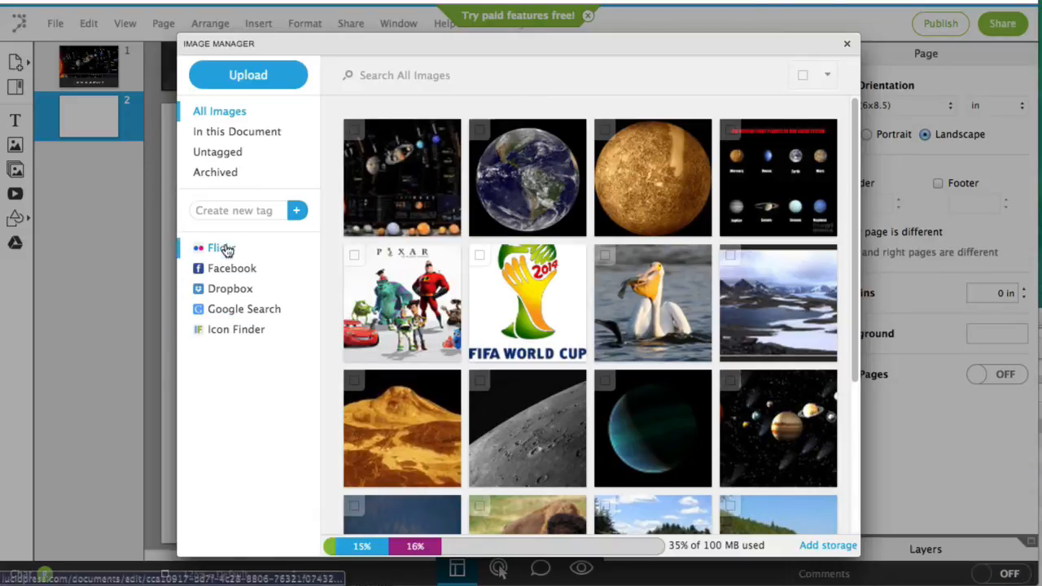
pyautogui.click(238, 310)
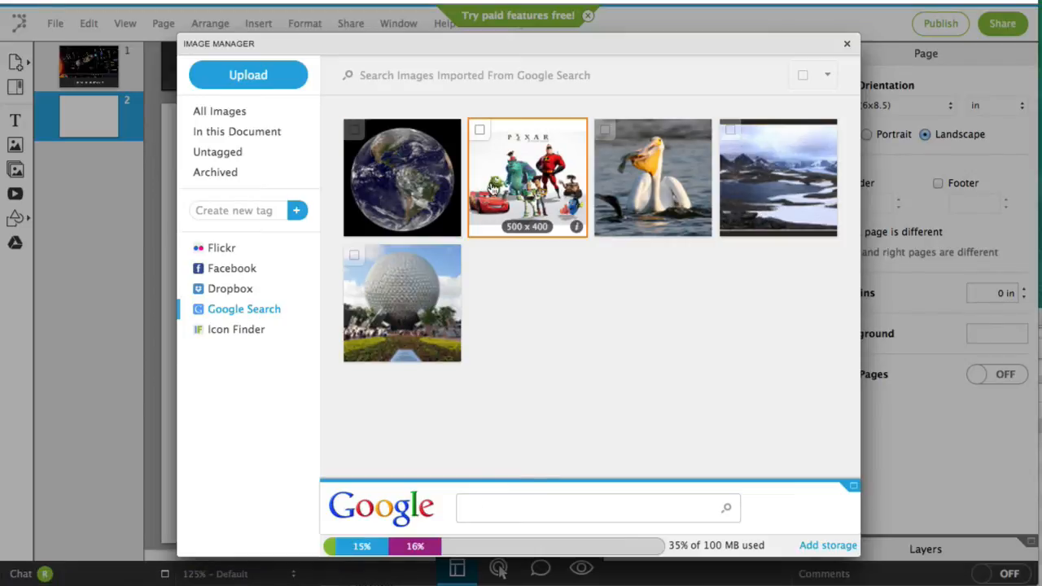
pyautogui.click(520, 509)
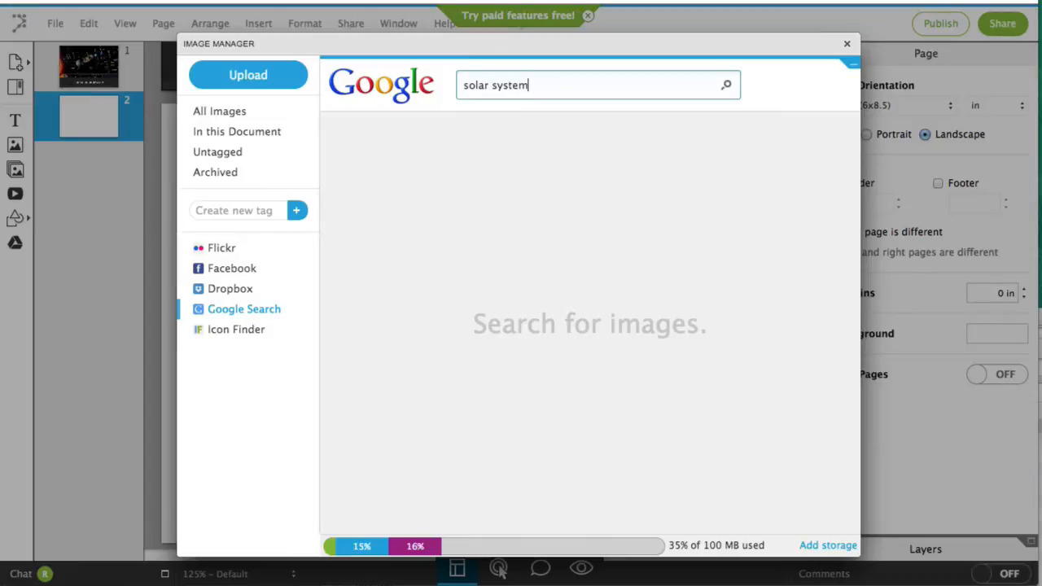
pyautogui.write('solar system')
pyautogui.press('Return')
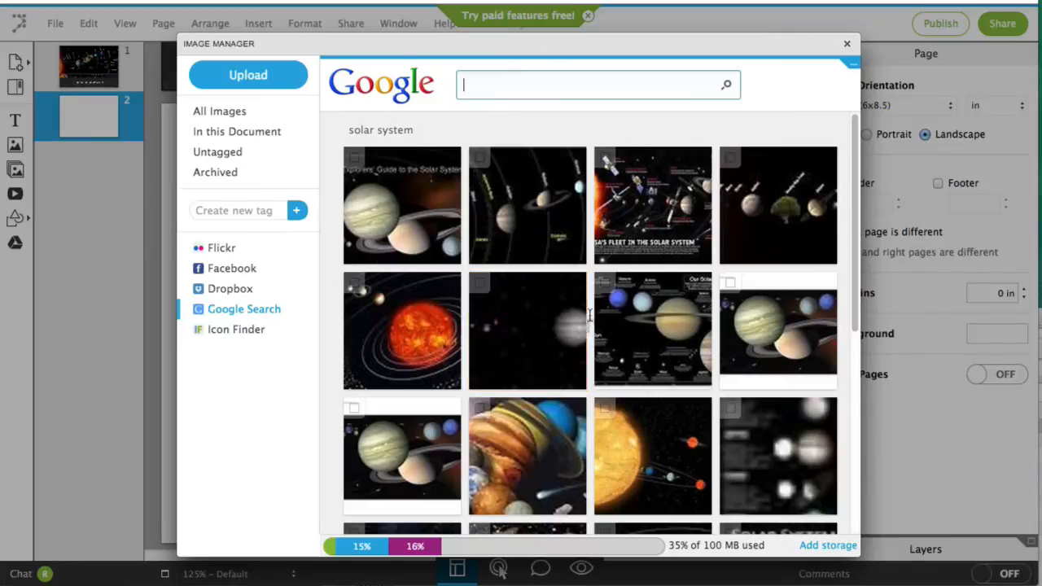
pyautogui.click(768, 344)
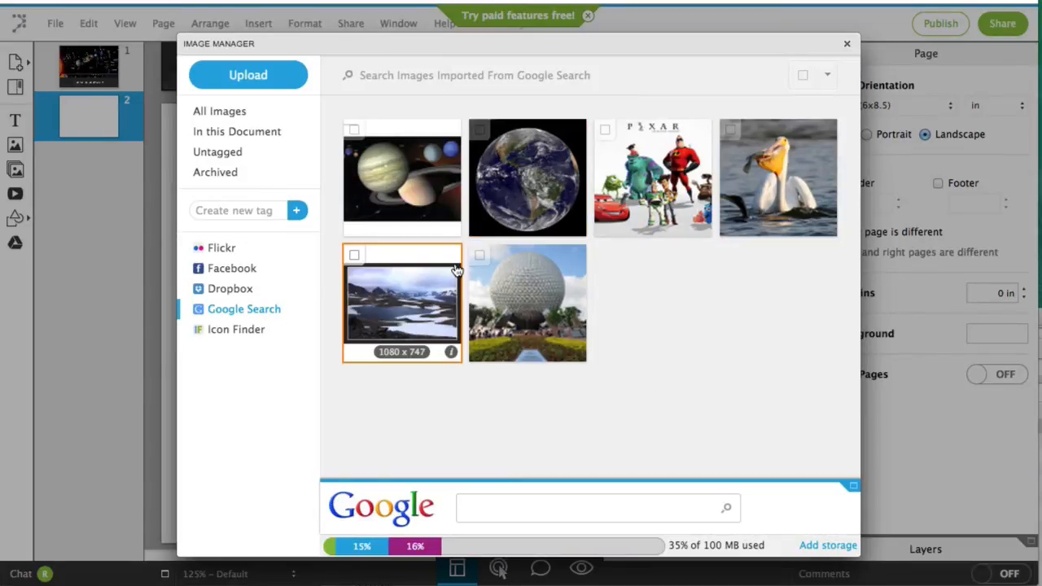
pyautogui.doubleClick(426, 201)
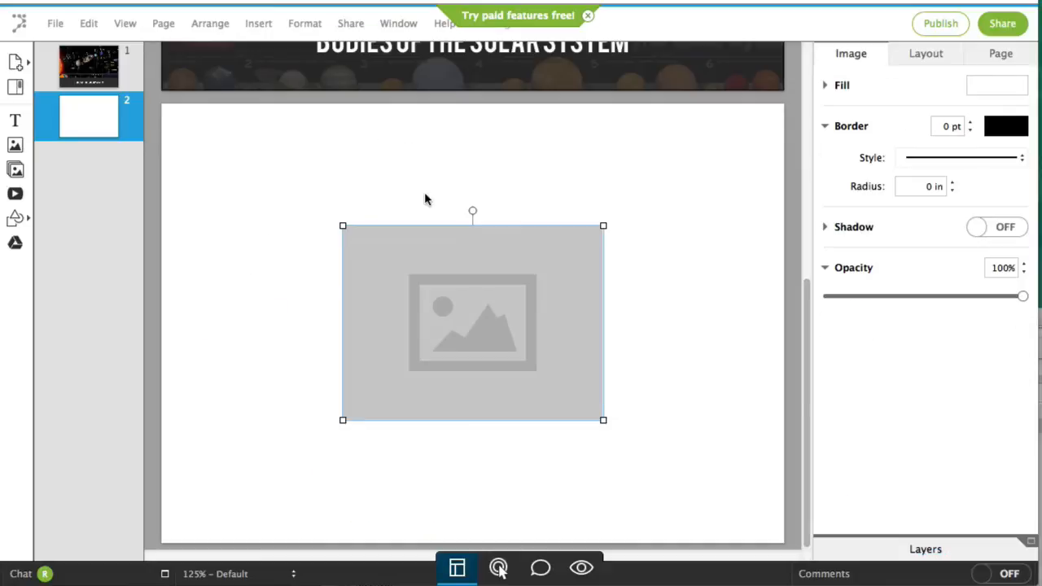
# - Move the planets image to page 2's upper-left corner and enlarge it to the full page width
pyautogui.moveTo(476, 304); pyautogui.dragTo(289, 156)
pyautogui.moveTo(416, 271); pyautogui.dragTo(782, 550)
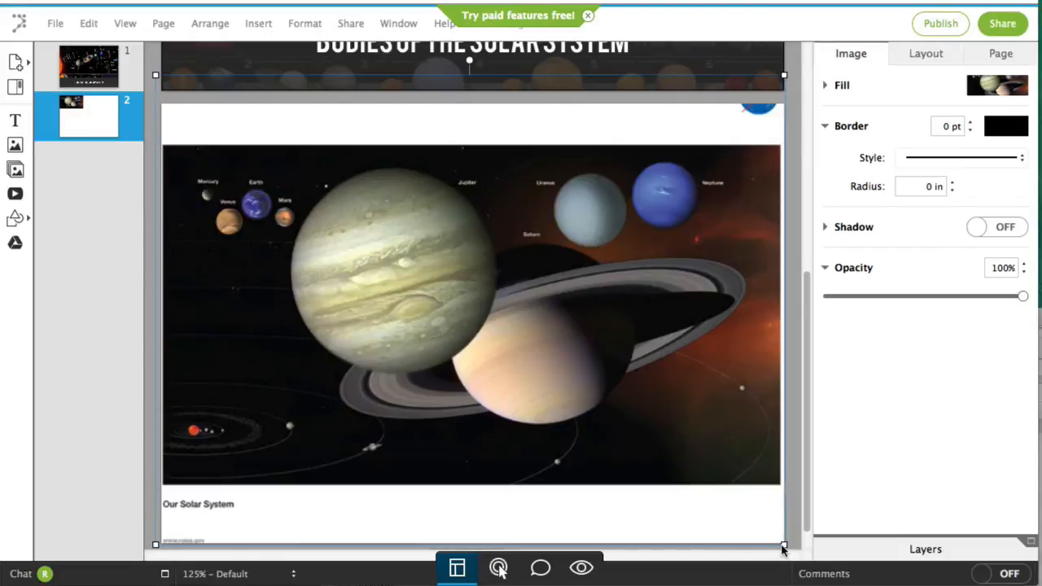
pyautogui.click(809, 512)
pyautogui.click(698, 476)
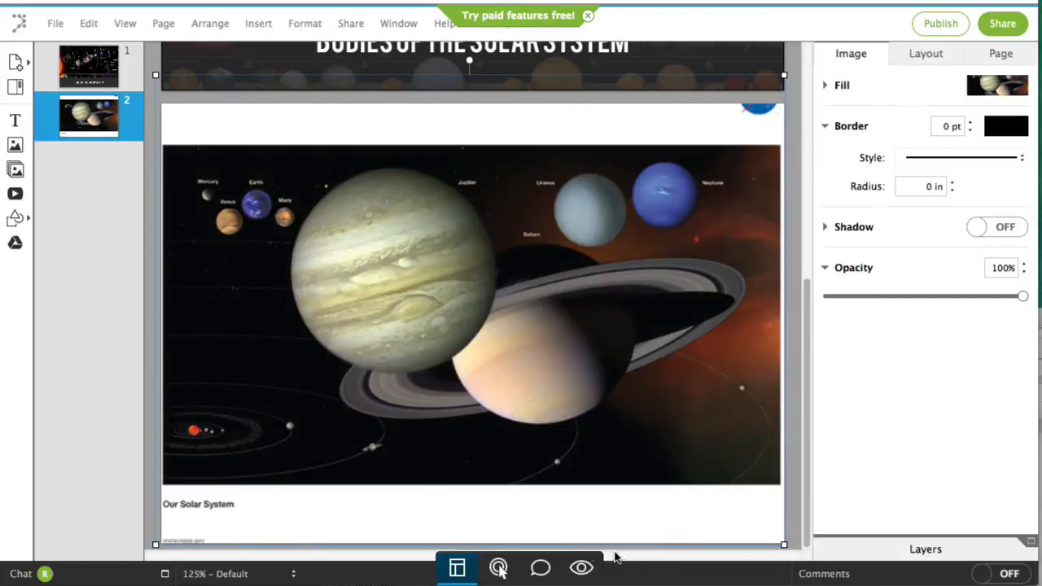
# - Enlarge the planets image beyond page 2's edges and reposition it so its white borders fall outside the page
pyautogui.click(293, 574)
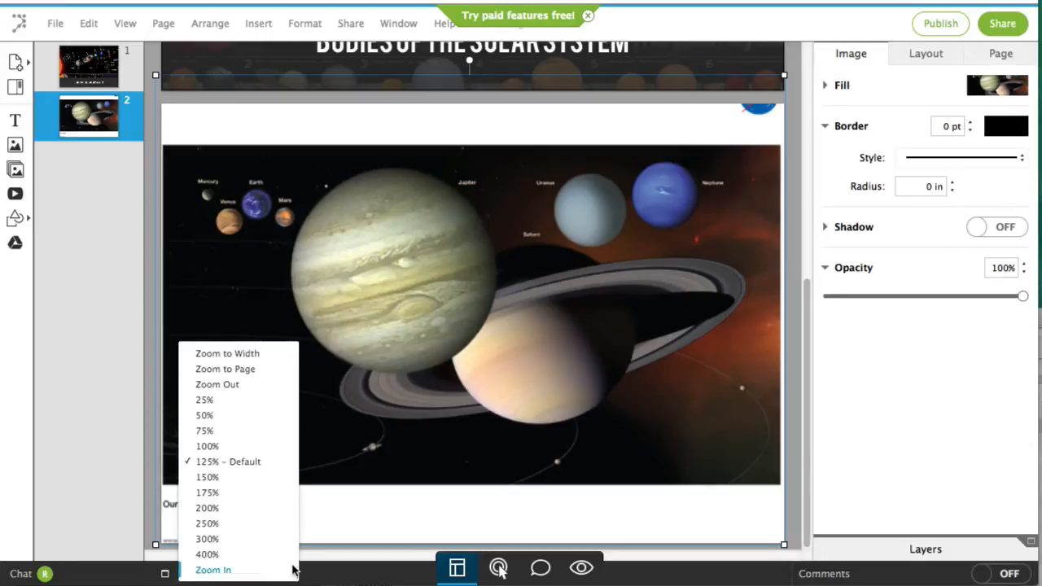
pyautogui.click(266, 447)
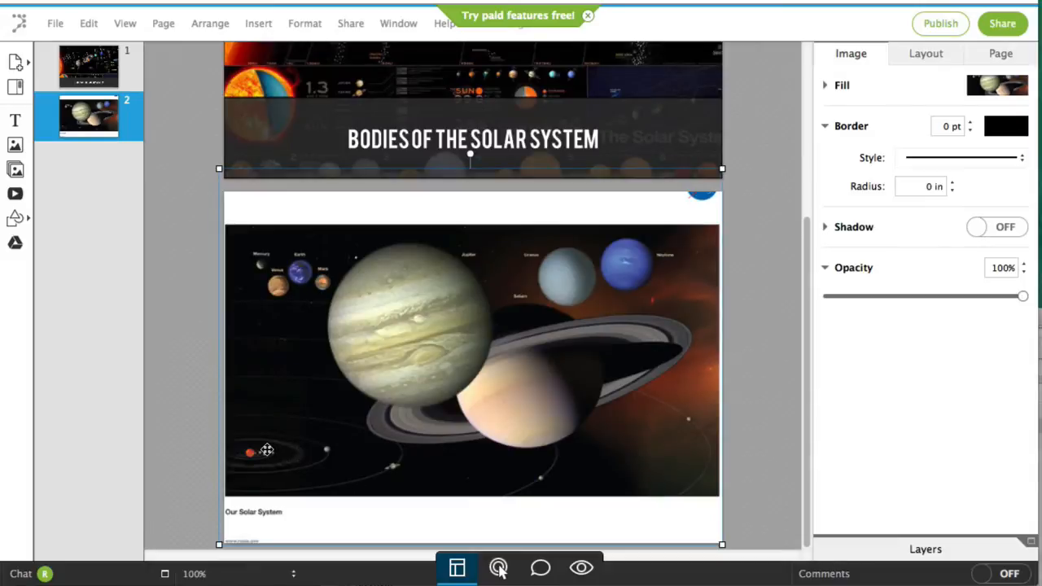
pyautogui.click(293, 575)
pyautogui.click(254, 434)
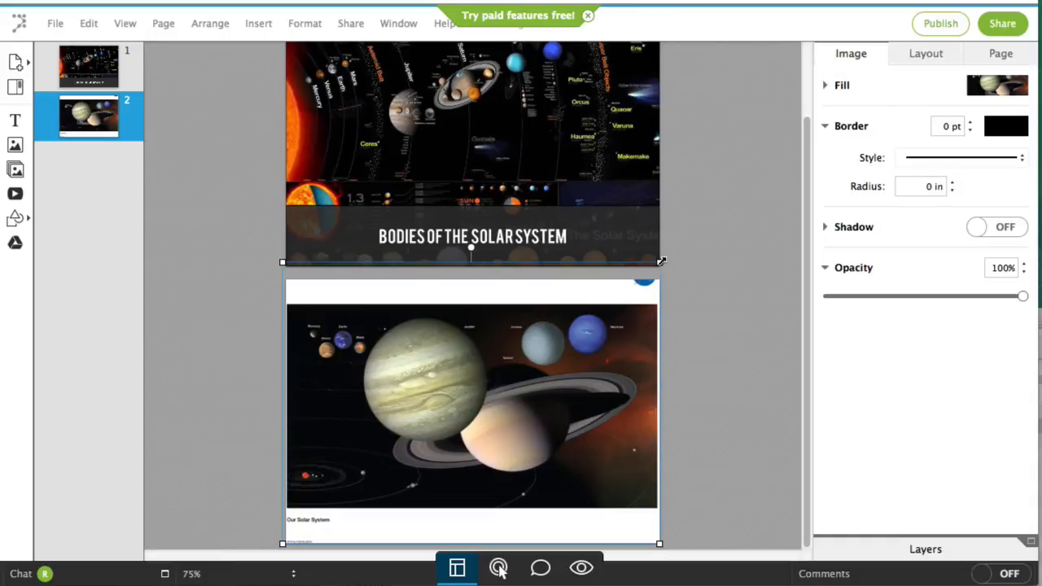
pyautogui.moveTo(661, 262); pyautogui.dragTo(704, 228)
pyautogui.moveTo(617, 307); pyautogui.dragTo(611, 306)
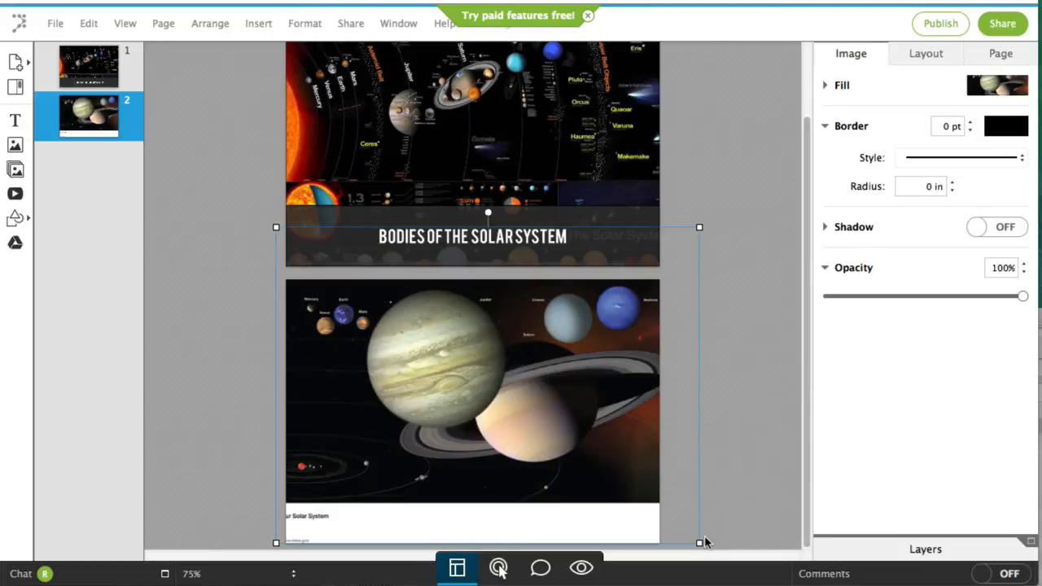
pyautogui.moveTo(701, 226); pyautogui.dragTo(763, 187)
pyautogui.moveTo(531, 394); pyautogui.dragTo(546, 420)
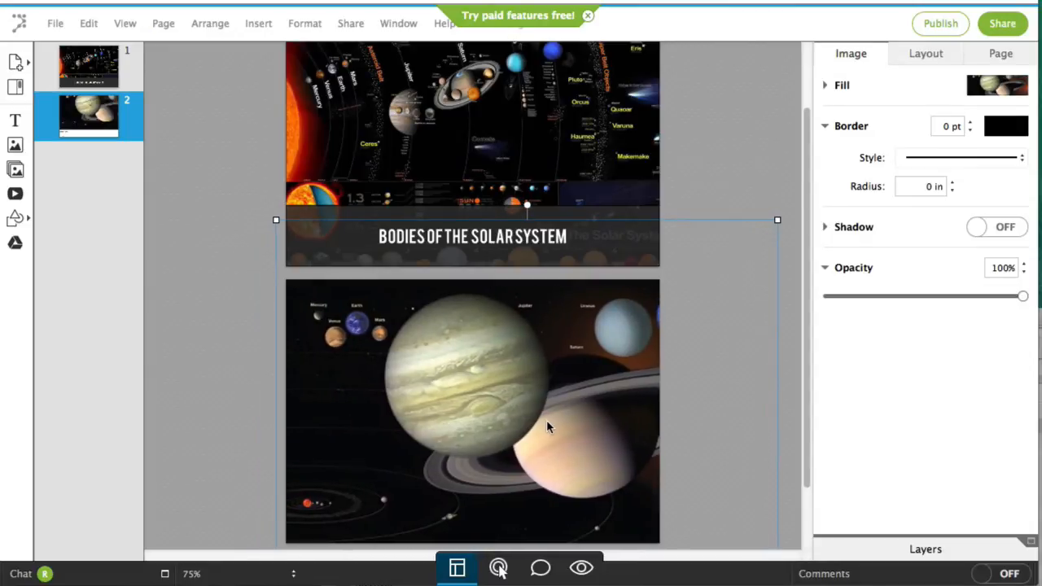
pyautogui.click(225, 399)
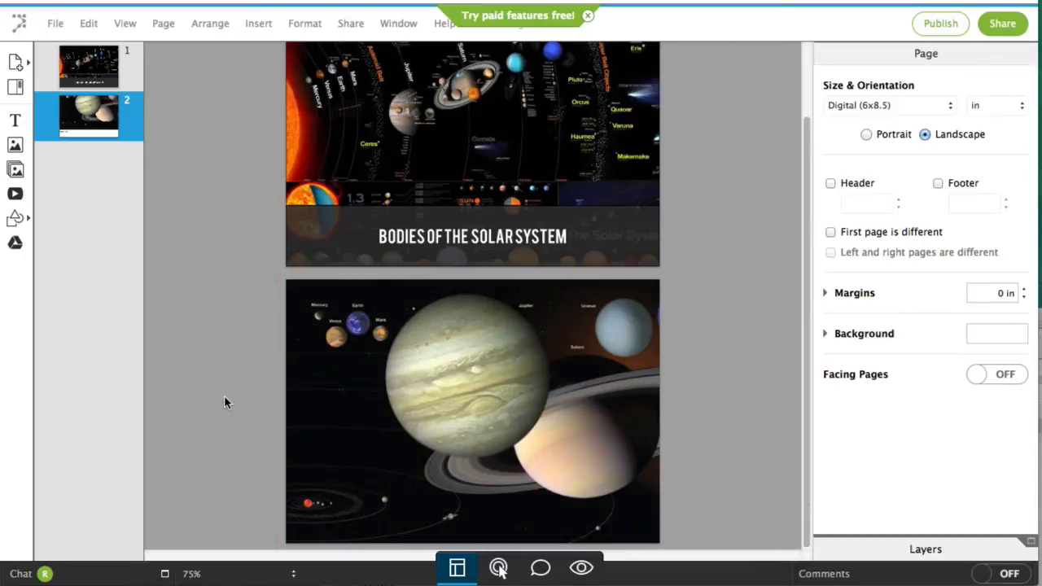
pyautogui.click(386, 390)
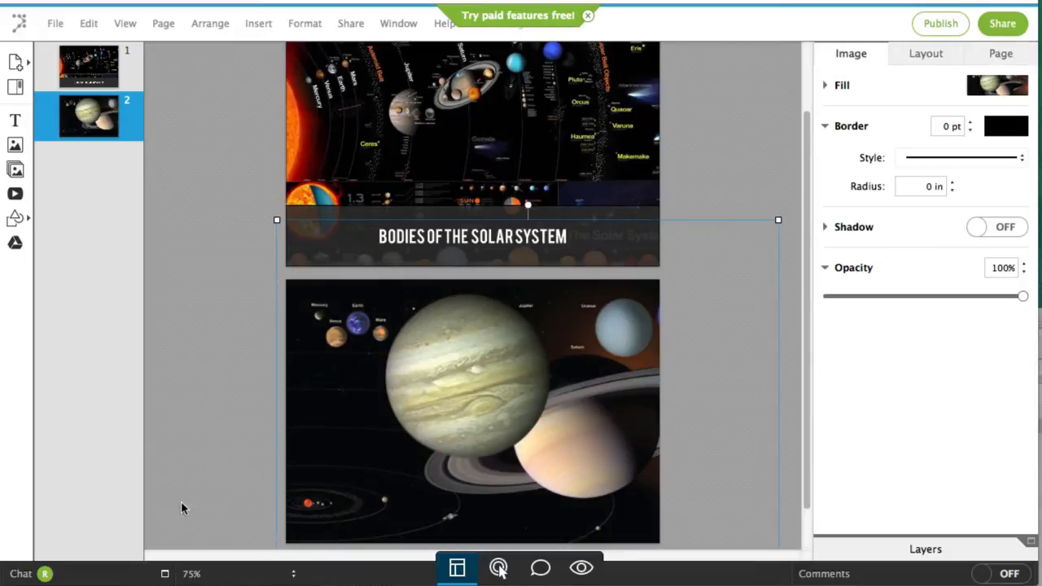
pyautogui.click(292, 576)
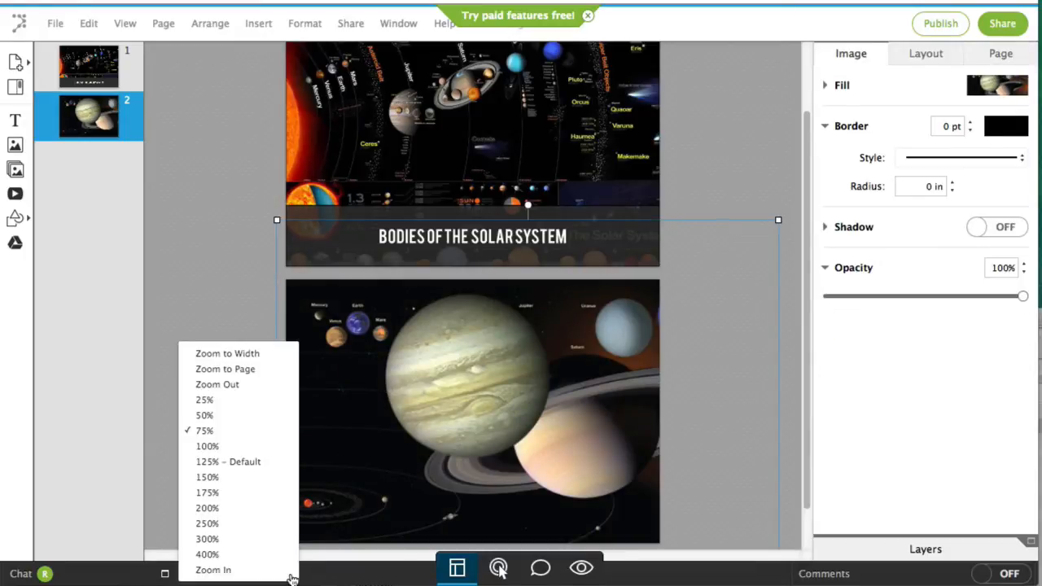
pyautogui.click(265, 465)
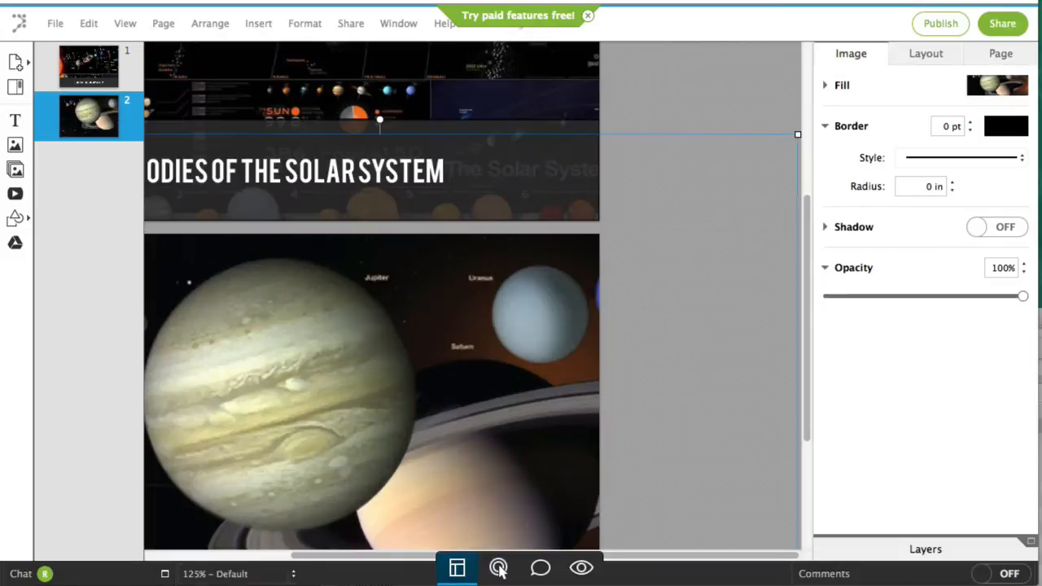
pyautogui.click(367, 558)
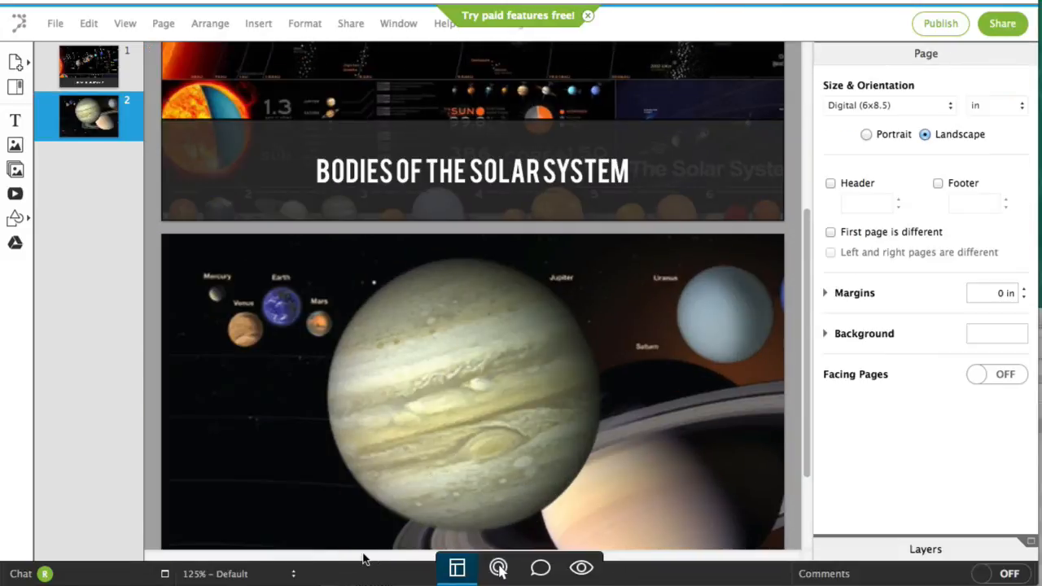
pyautogui.moveTo(805, 398); pyautogui.dragTo(808, 482)
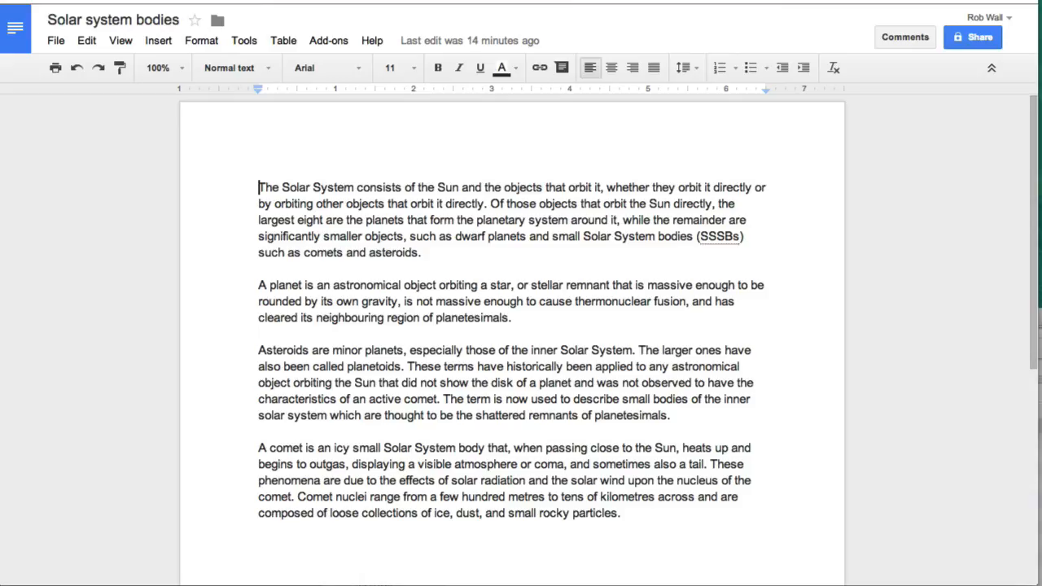
# - Copy the opening paragraph about the Solar System from the Solar system bodies document in Google Docs
pyautogui.moveTo(423, 254); pyautogui.dragTo(254, 187)
pyautogui.rightClick(291, 198)
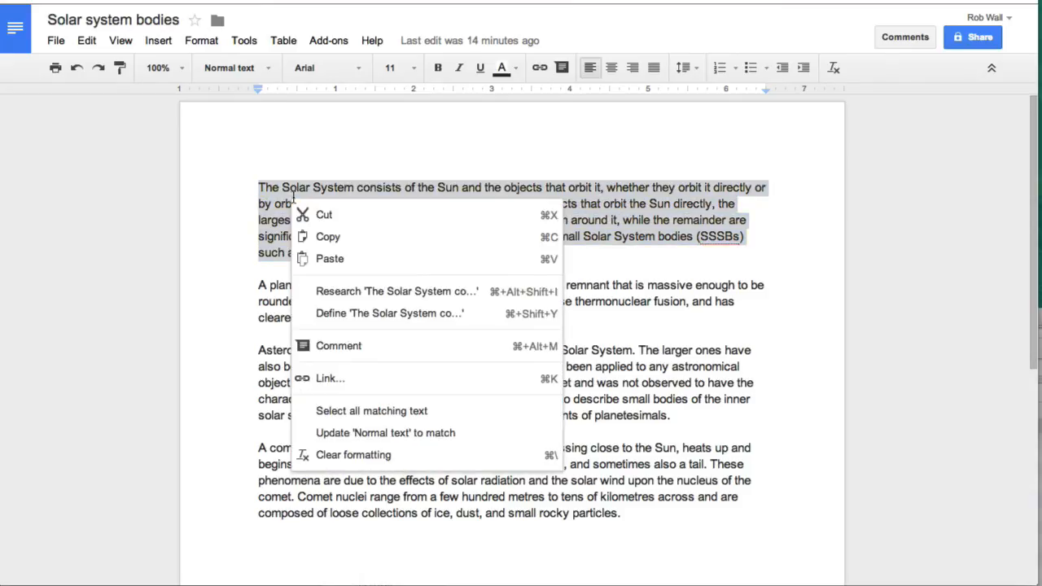
pyautogui.click(328, 237)
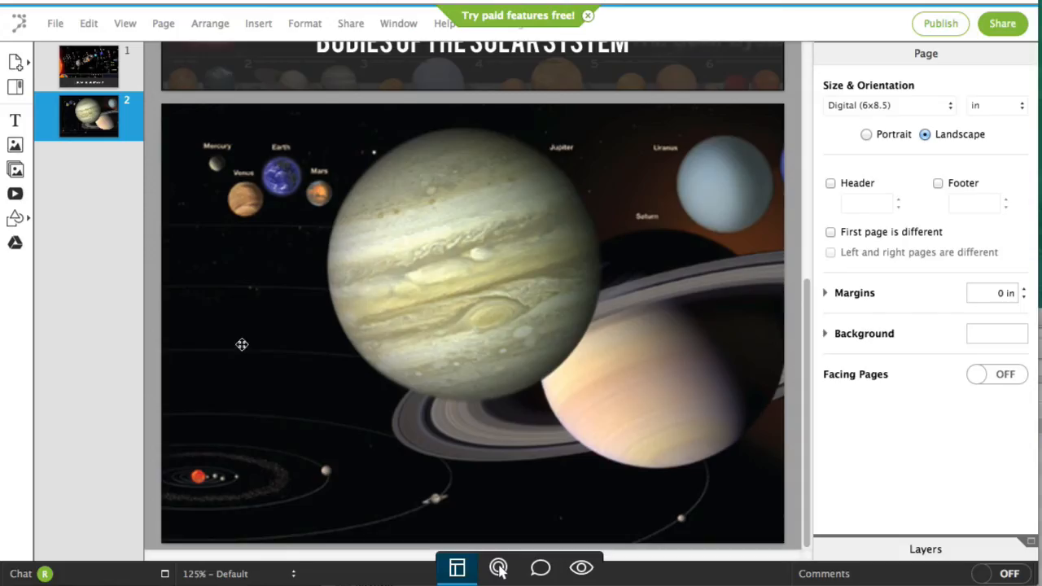
# - Add a text box on page 2, replace its placeholder with the copied Solar System paragraph, and resize it to about 297 × 87
pyautogui.click(275, 350)
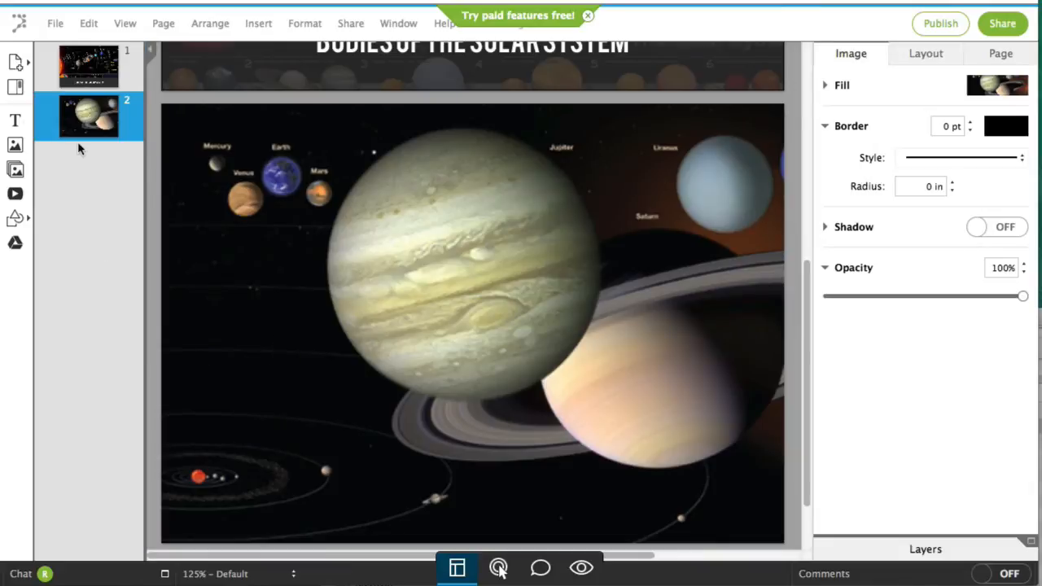
pyautogui.click(16, 121)
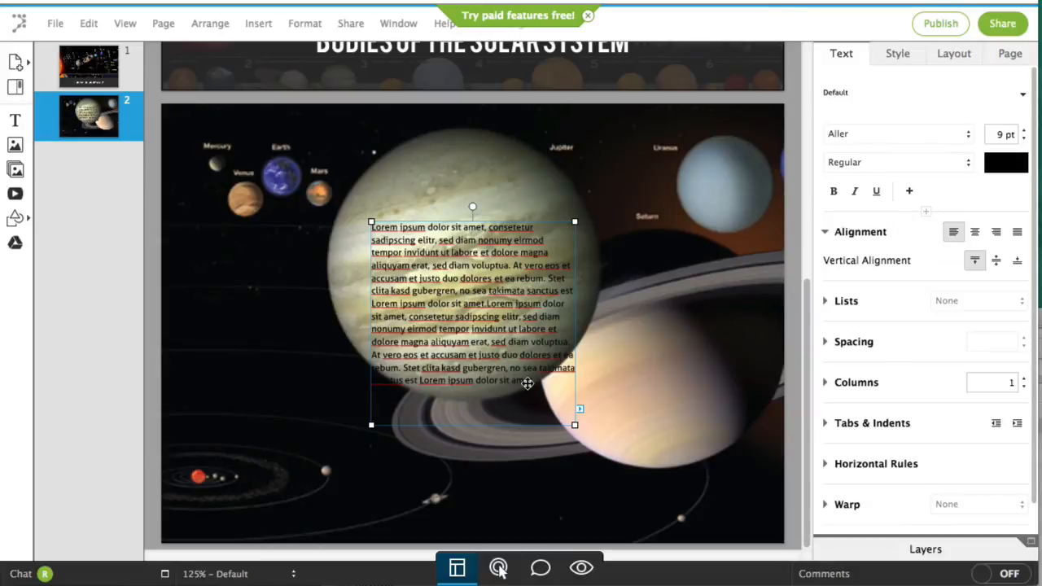
pyautogui.doubleClick(469, 341)
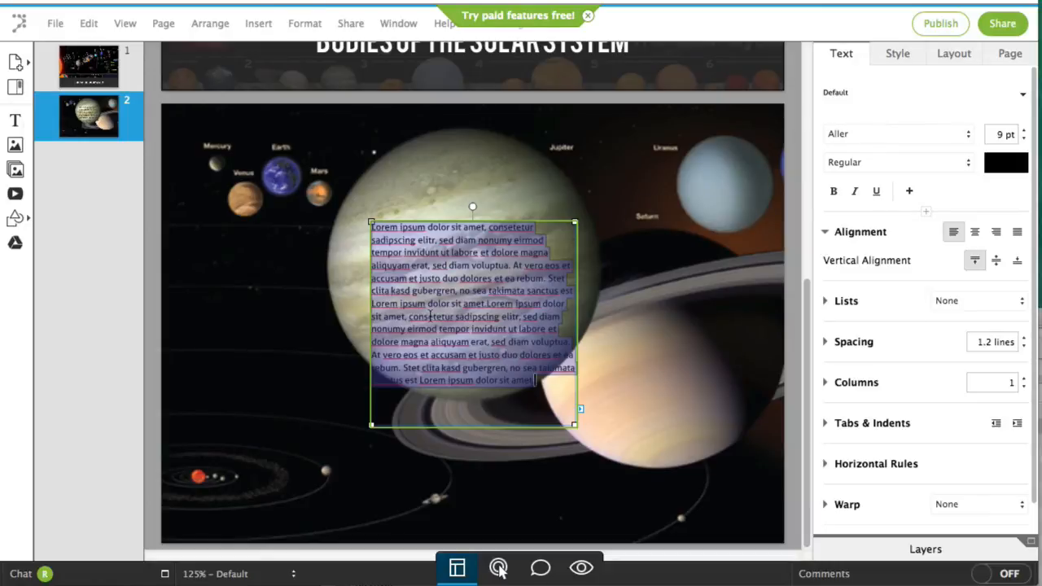
pyautogui.hotkey('ctrl', 'v')
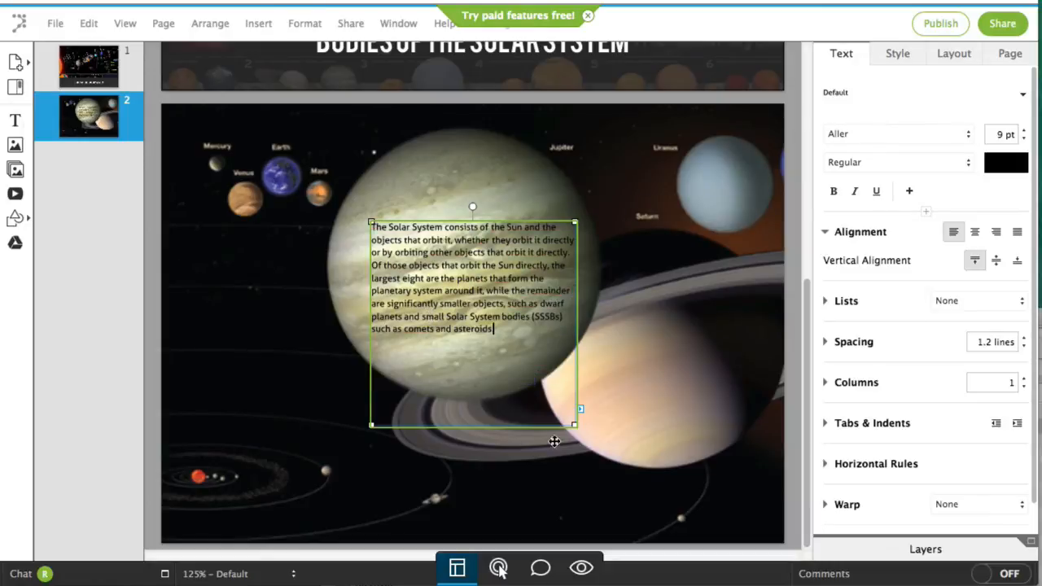
pyautogui.moveTo(575, 426); pyautogui.dragTo(672, 316)
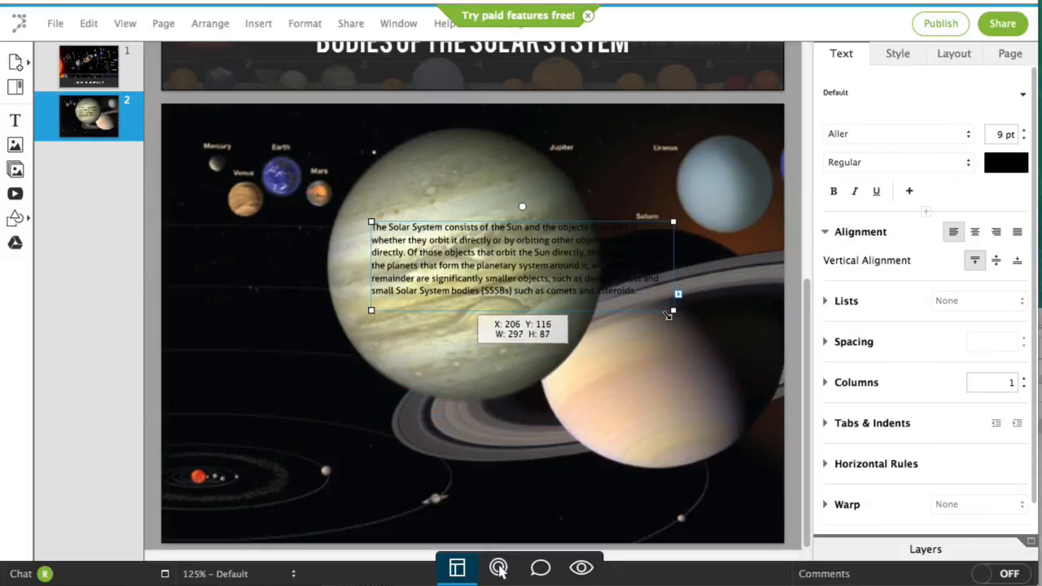
# - Colour the Solar System paragraph white at 11 pt and extend its text box leftward to fit the text
pyautogui.doubleClick(616, 284)
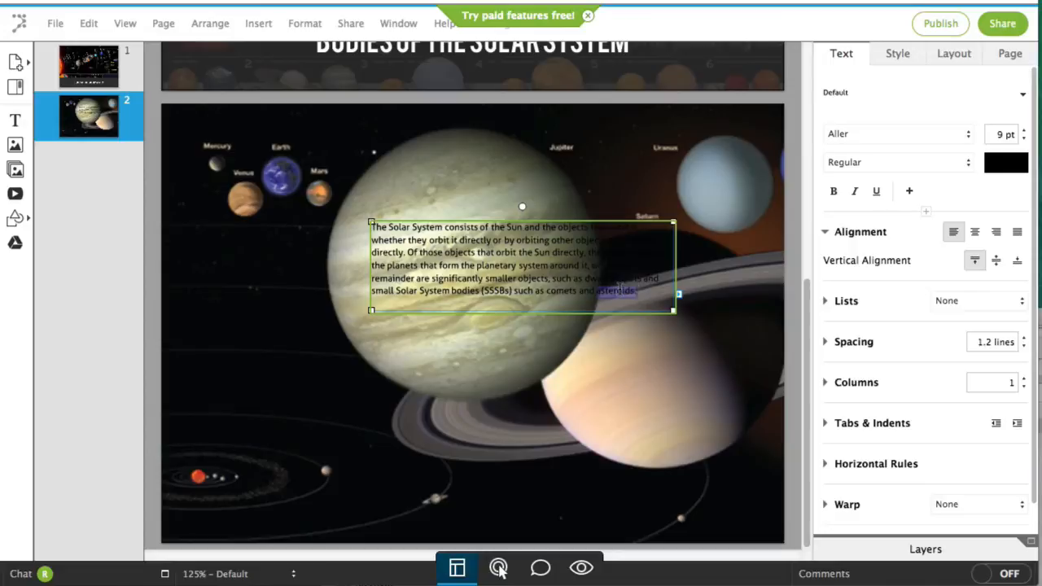
pyautogui.tripleClick(621, 291)
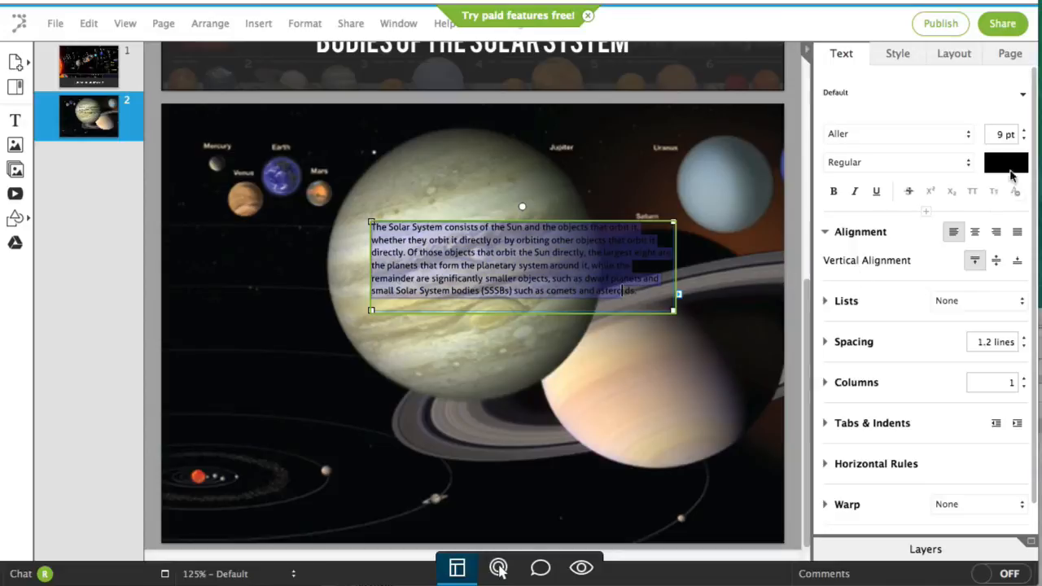
pyautogui.click(1010, 169)
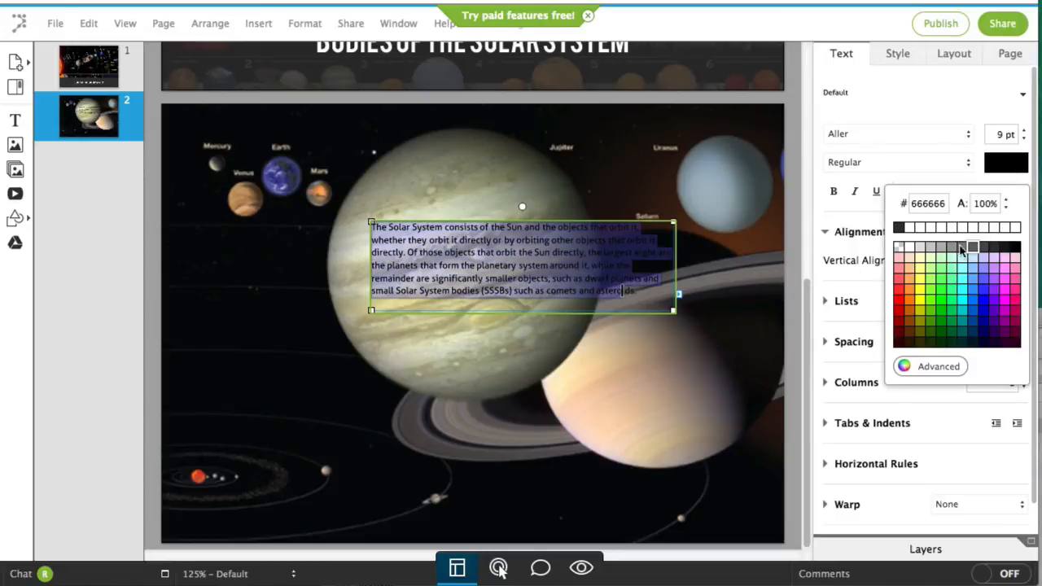
pyautogui.click(918, 249)
pyautogui.click(902, 247)
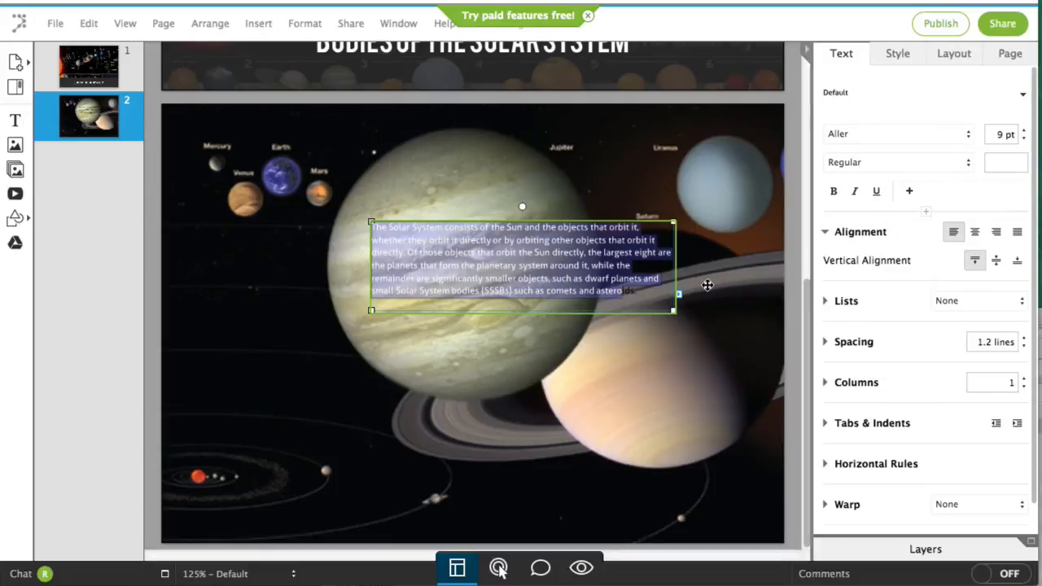
pyautogui.click(1026, 131)
pyautogui.click(1026, 130)
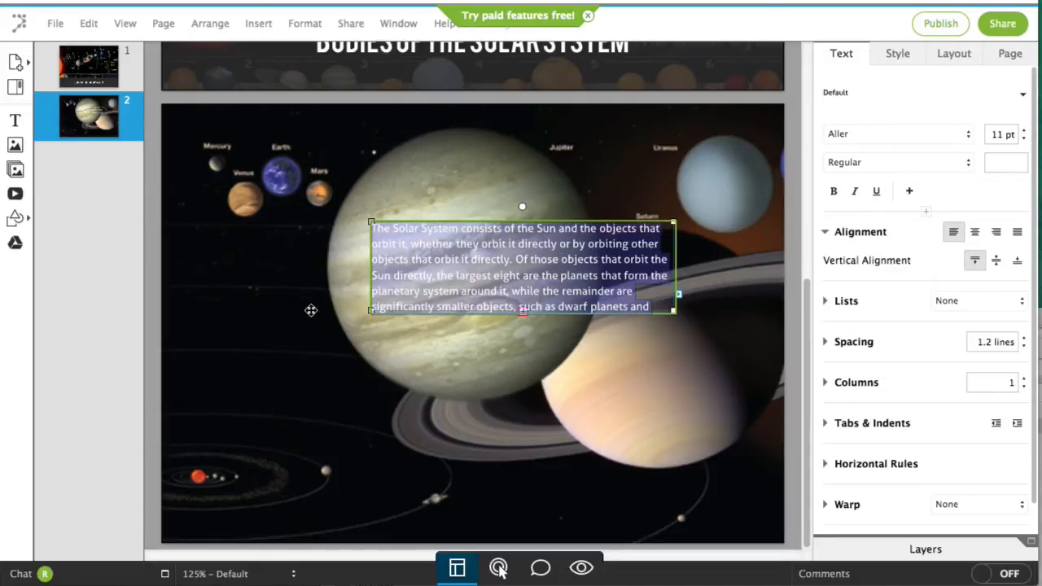
pyautogui.moveTo(368, 313); pyautogui.dragTo(322, 319)
# - Format the whole Solar System paragraph in Bebas, 12 pt, with solid white (ffffff) text
pyautogui.click(661, 308)
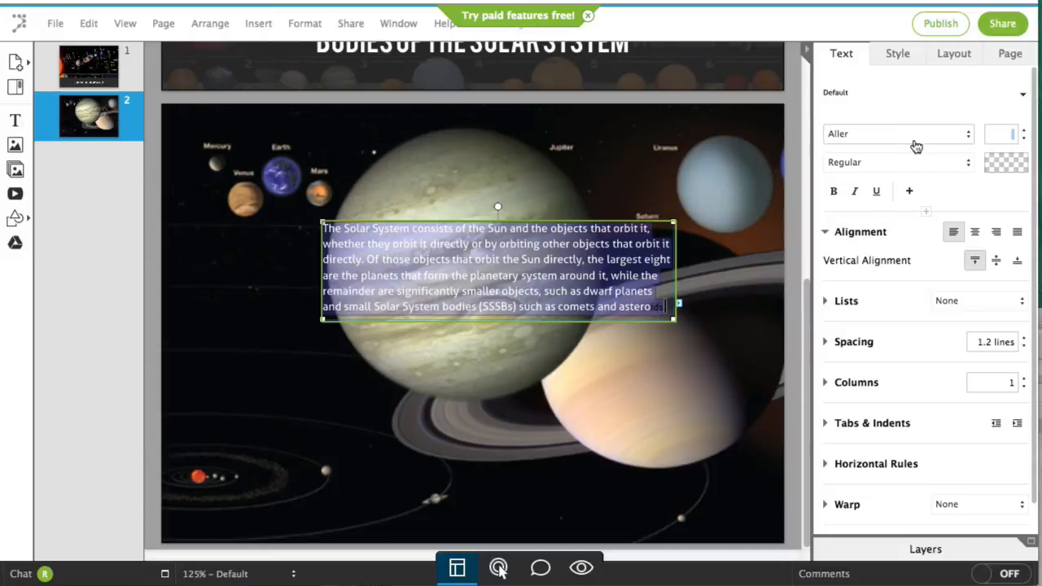
pyautogui.click(937, 143)
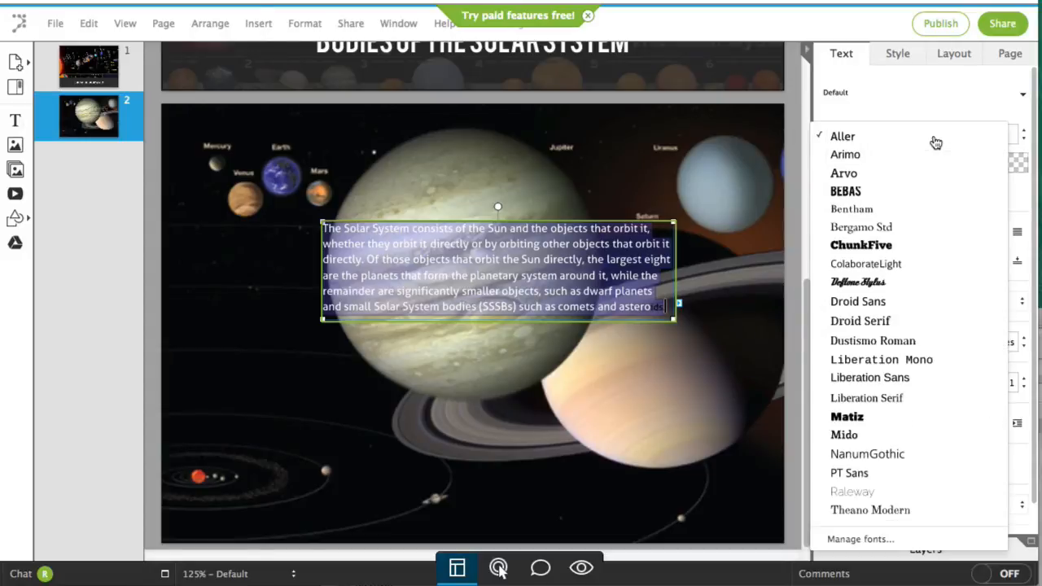
pyautogui.click(898, 192)
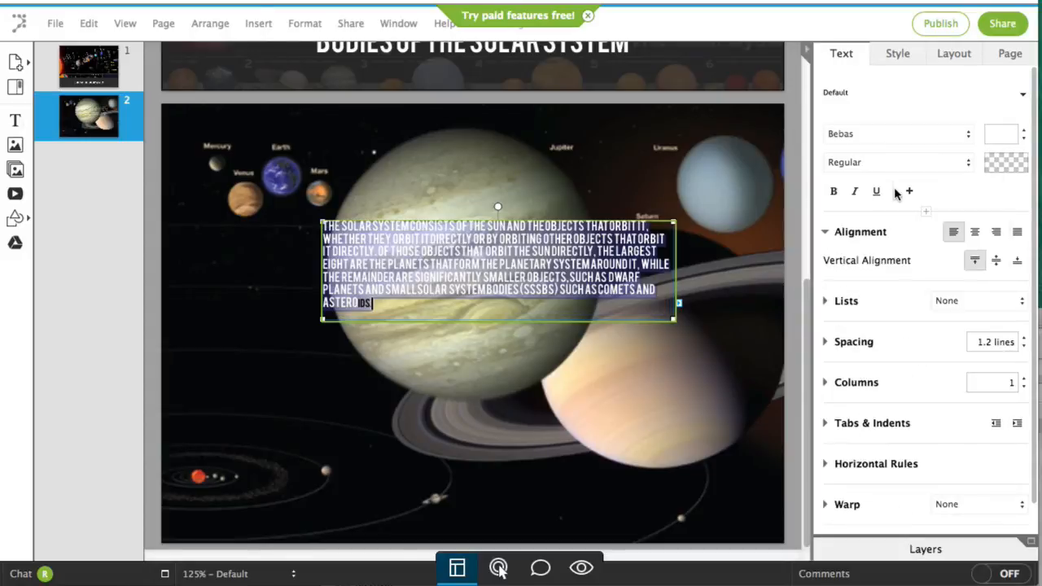
pyautogui.click(1005, 133)
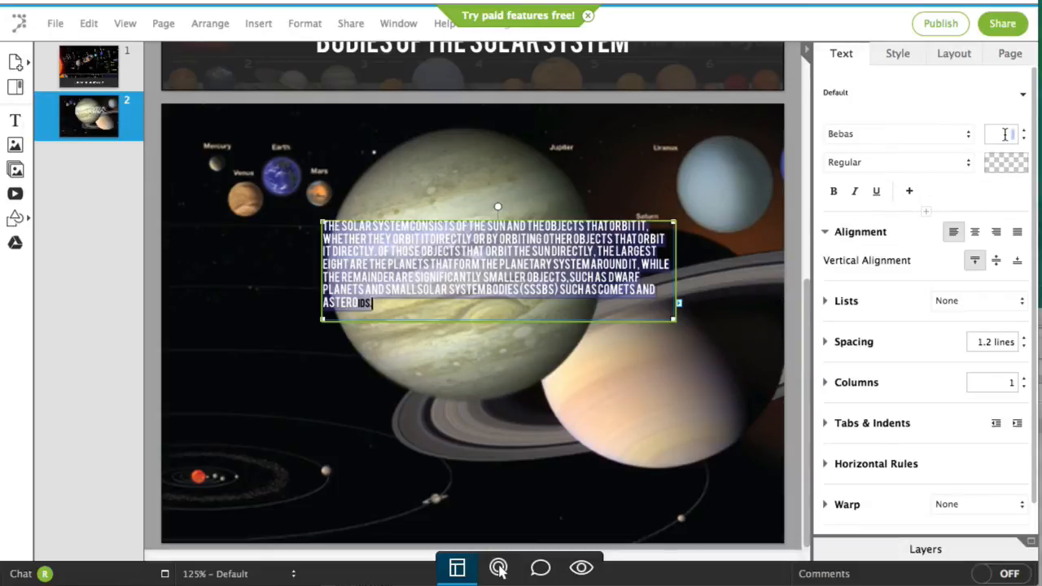
pyautogui.moveTo(986, 192)
pyautogui.click(1024, 132)
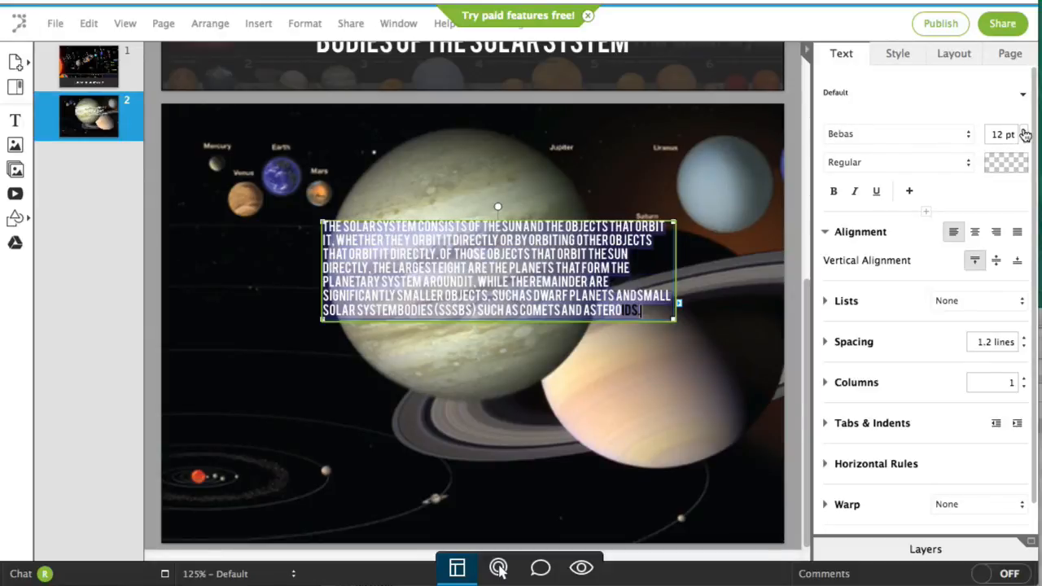
pyautogui.click(1006, 164)
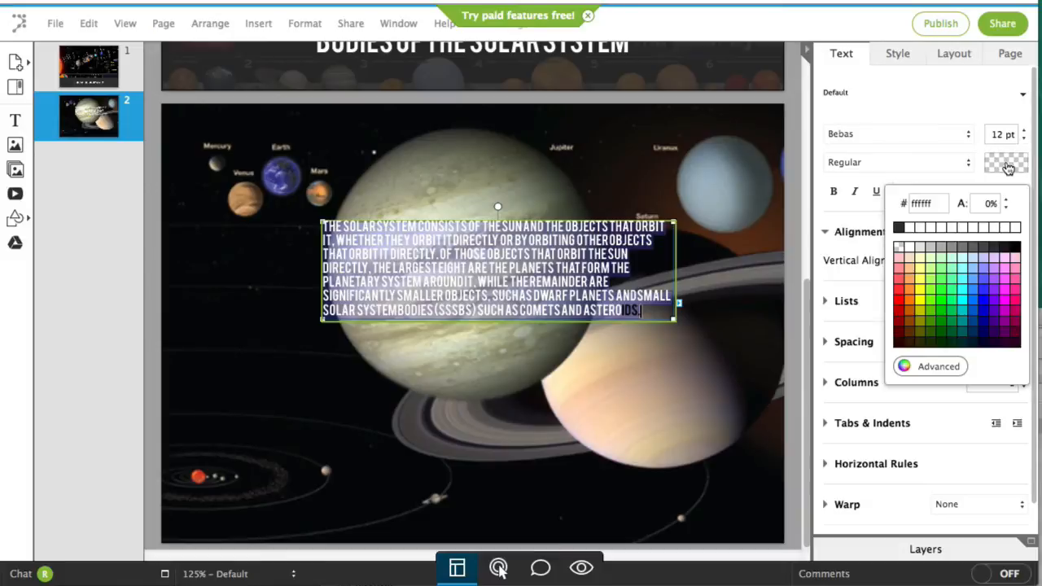
pyautogui.click(909, 252)
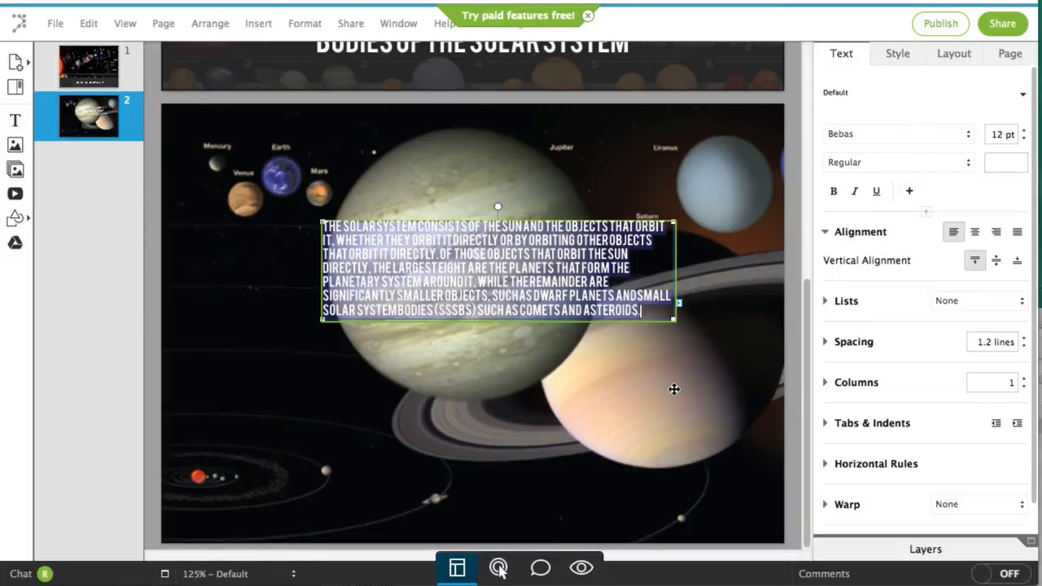
# - Move the paragraph's text box to page 2's lower-left corner and reshape it into a tall, narrow column beside Jupiter
pyautogui.click(675, 389)
pyautogui.moveTo(496, 278); pyautogui.dragTo(378, 359)
pyautogui.moveTo(555, 397); pyautogui.dragTo(394, 475)
pyautogui.moveTo(342, 389); pyautogui.dragTo(312, 444)
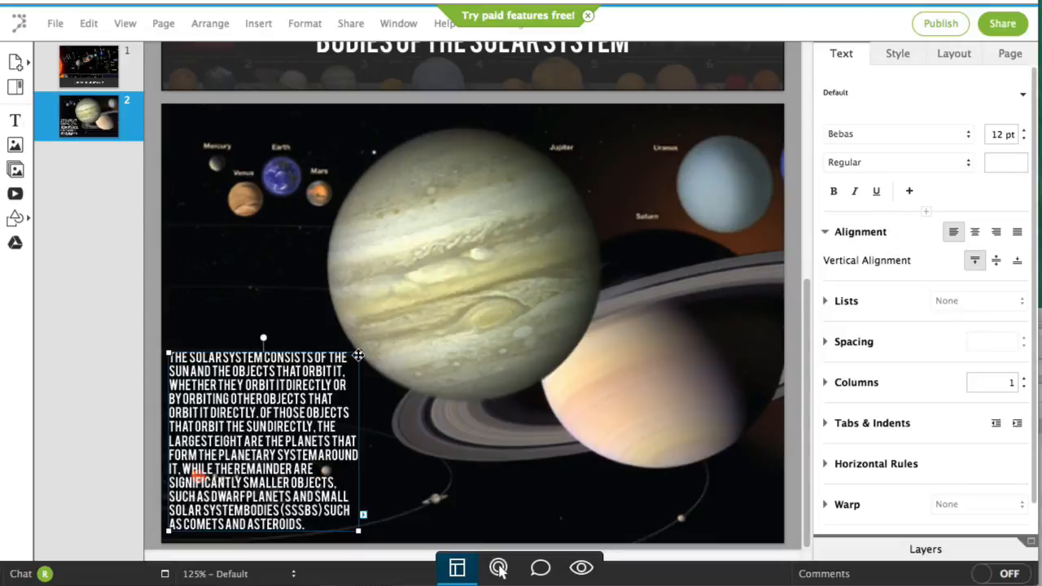
pyautogui.moveTo(360, 351); pyautogui.dragTo(360, 345)
pyautogui.moveTo(362, 342); pyautogui.dragTo(367, 342)
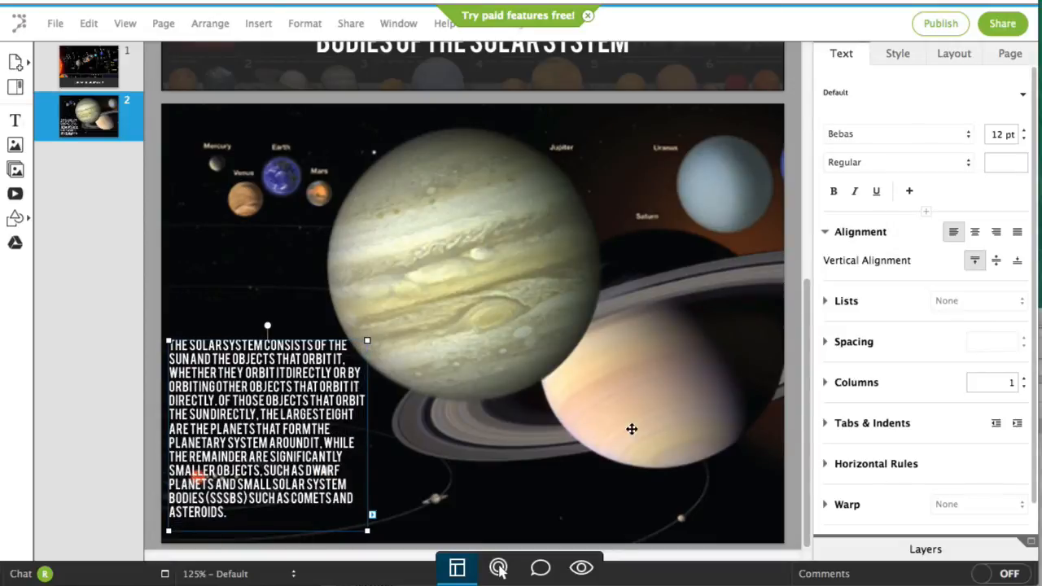
# - Keep the paragraph left-aligned and centre it vertically within its text box
pyautogui.click(973, 232)
pyautogui.click(953, 232)
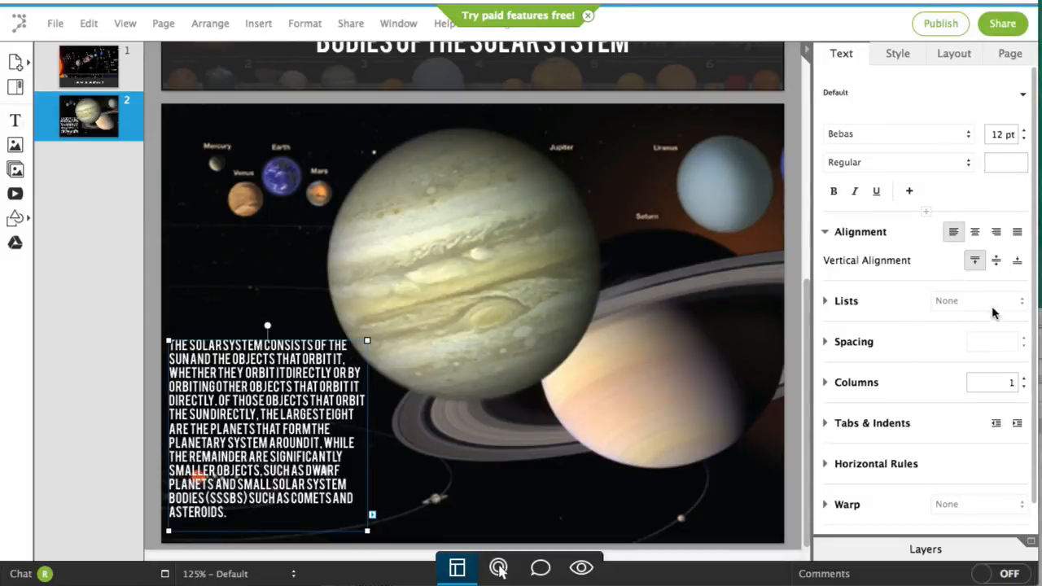
pyautogui.click(997, 260)
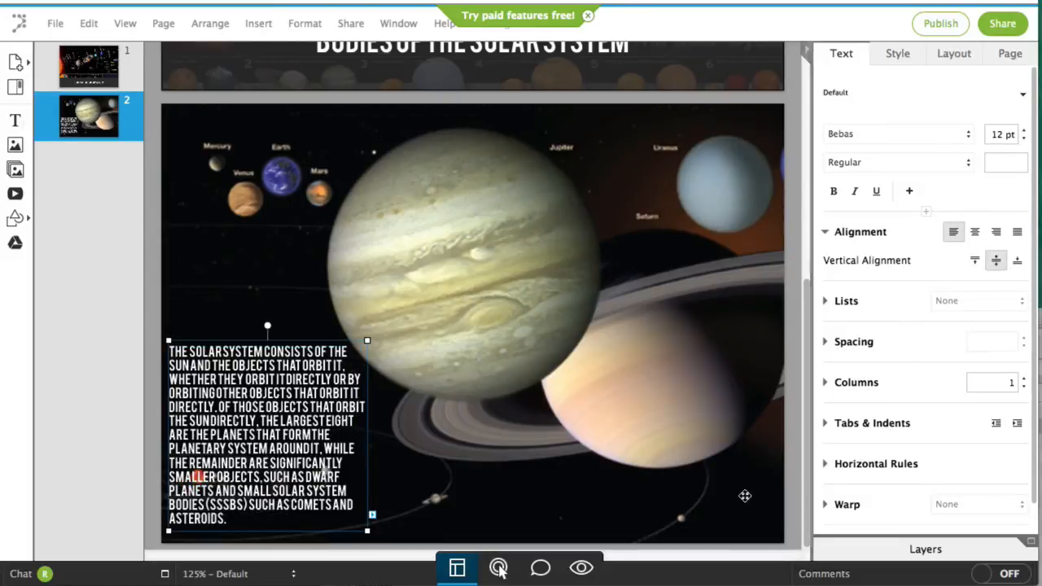
pyautogui.click(414, 493)
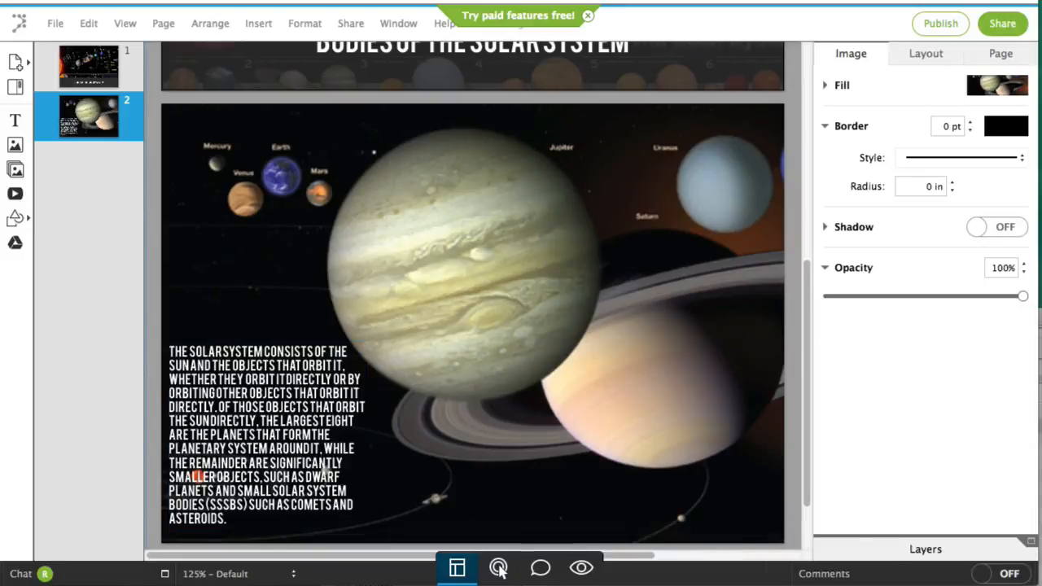
# - Preview page 2 and the title page as readers see them, and return to the layout view
pyautogui.click(584, 572)
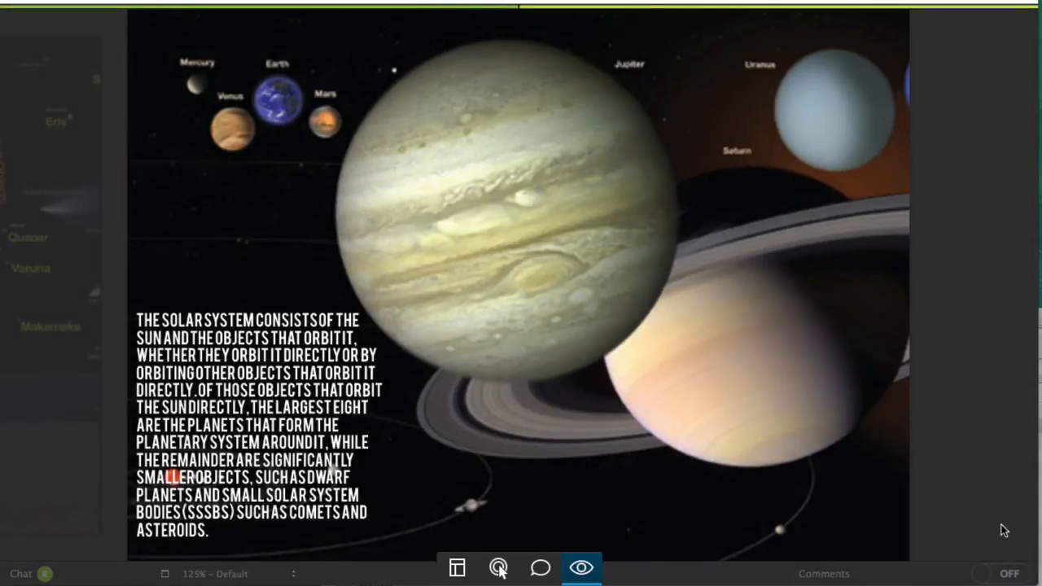
pyautogui.click(71, 376)
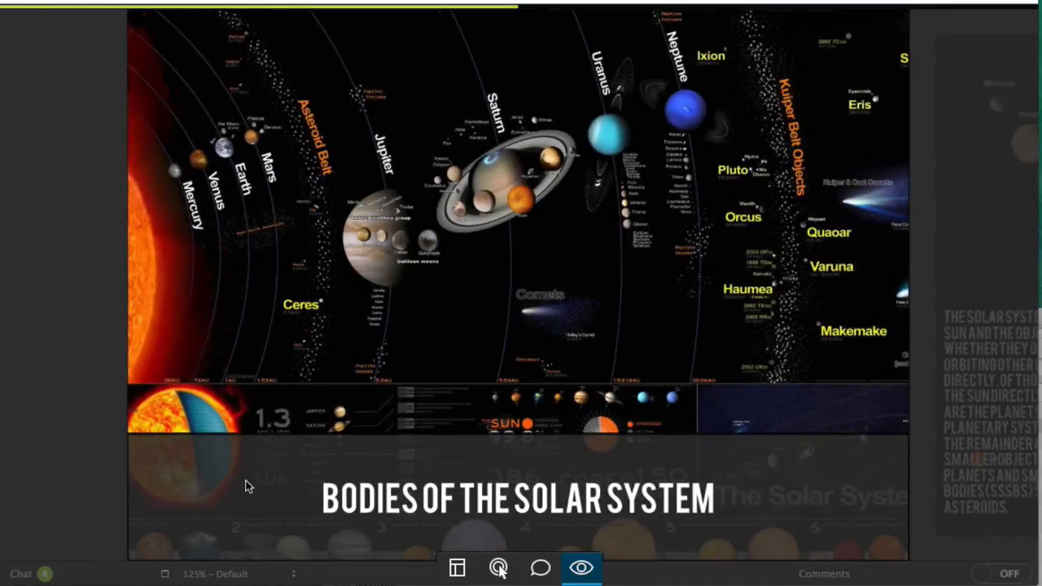
pyautogui.click(457, 568)
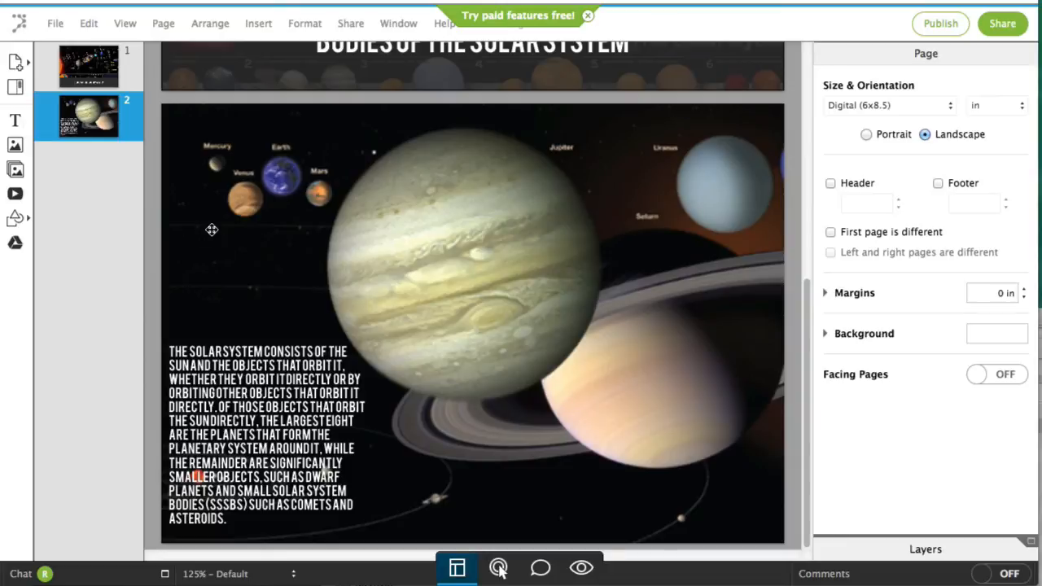
# - Add a blank page 3 and fill it entirely with the earth.jpg image from the solar system folder
pyautogui.click(14, 61)
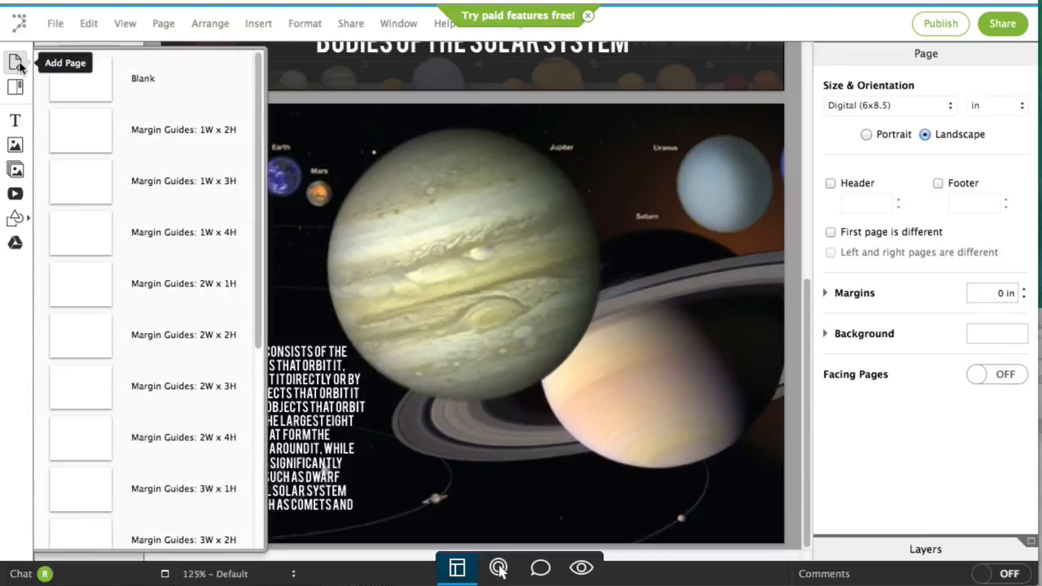
pyautogui.click(74, 85)
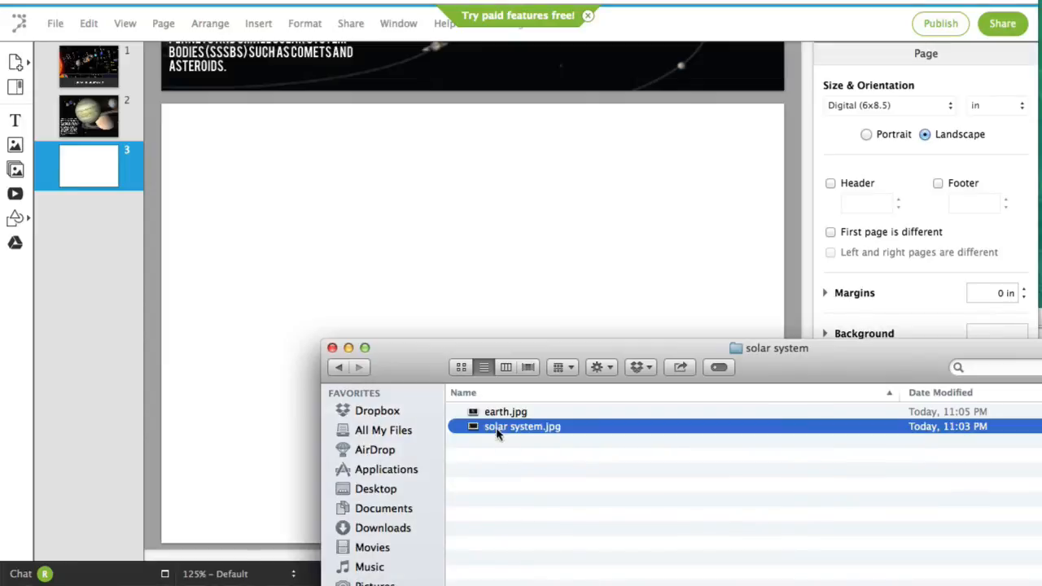
pyautogui.click(474, 414)
pyautogui.moveTo(475, 415); pyautogui.dragTo(408, 259)
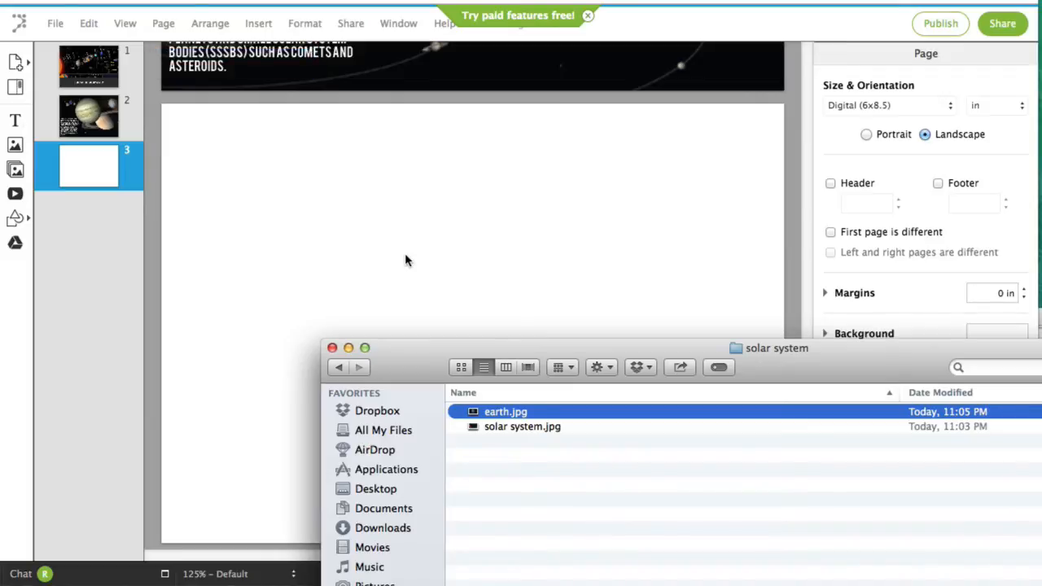
pyautogui.click(406, 260)
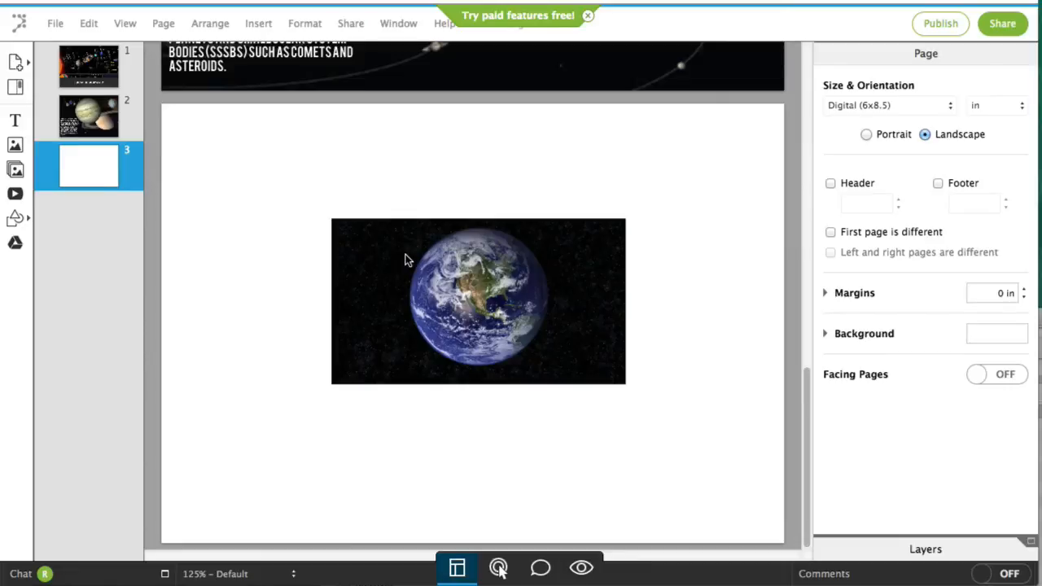
pyautogui.moveTo(501, 353); pyautogui.dragTo(329, 238)
pyautogui.moveTo(454, 268); pyautogui.dragTo(764, 553)
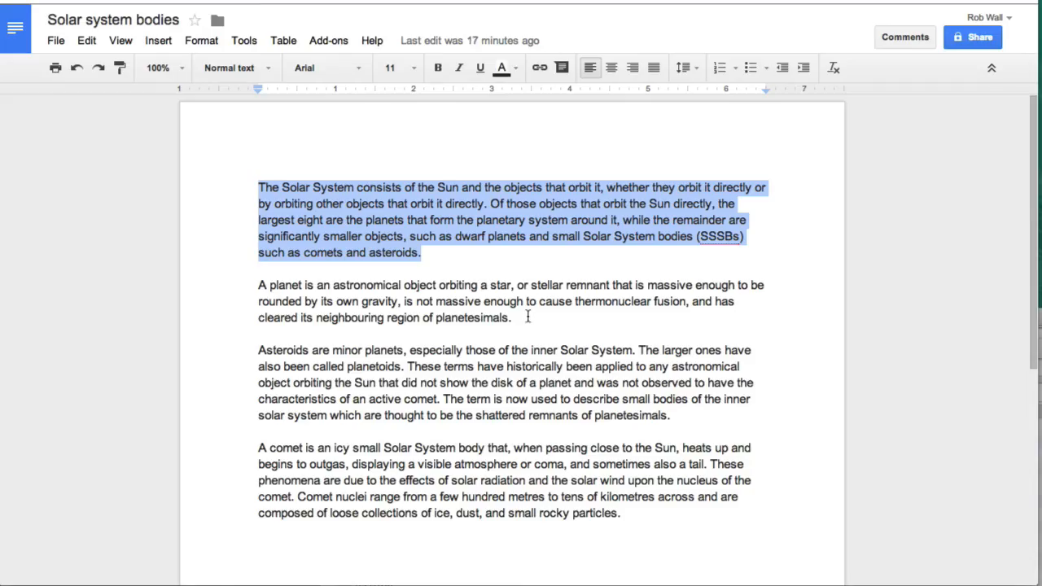
# - Copy the paragraph beginning "A planet is an astronomical object" from the Solar system bodies document in Google Docs
pyautogui.moveTo(526, 316); pyautogui.dragTo(260, 282)
pyautogui.rightClick(311, 298)
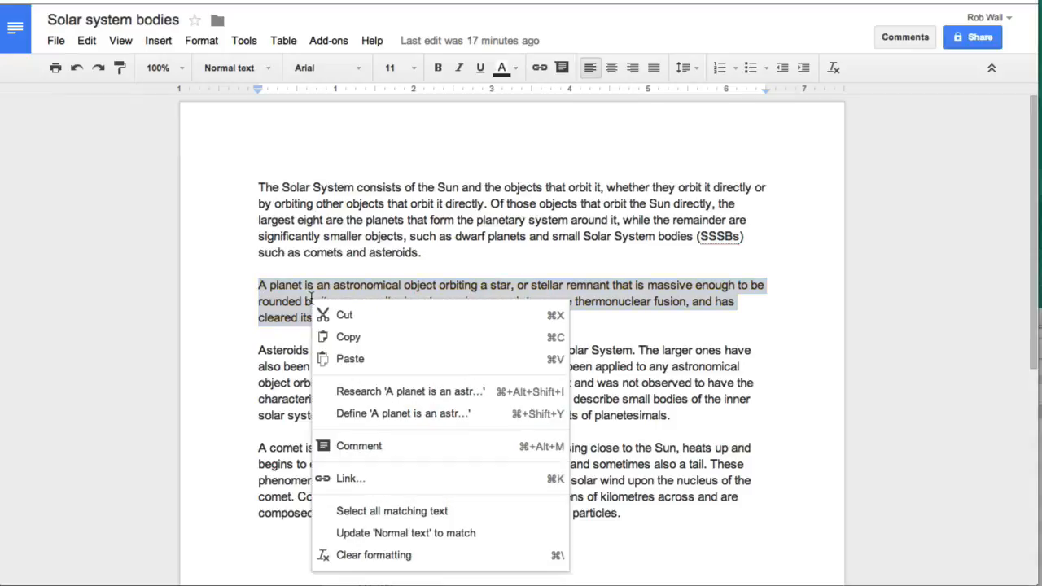
pyautogui.click(355, 336)
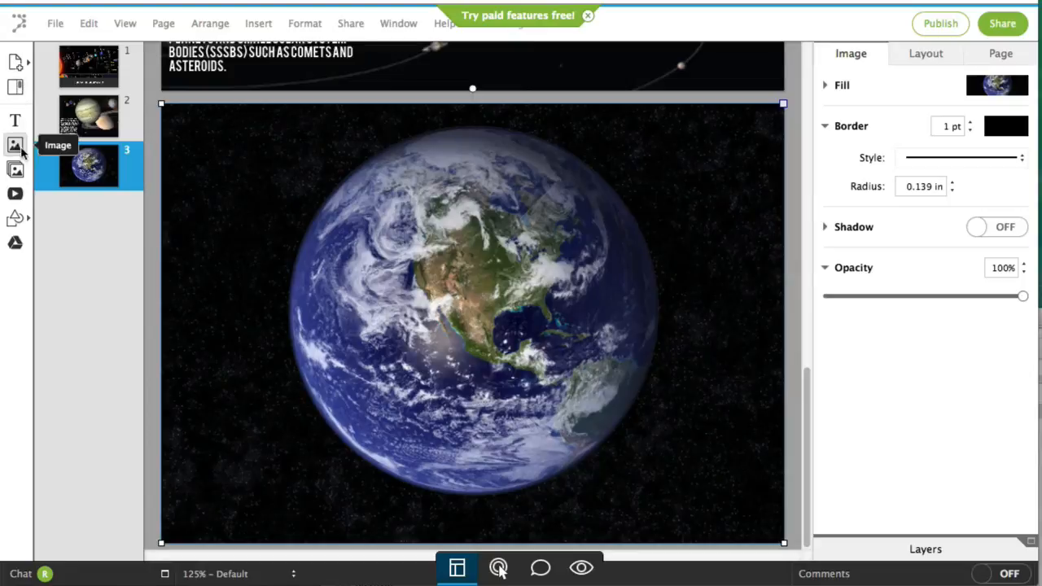
# - Draw a rectangle over page 3 and size it to cover the right-hand third of the Earth image at full page height
pyautogui.click(16, 219)
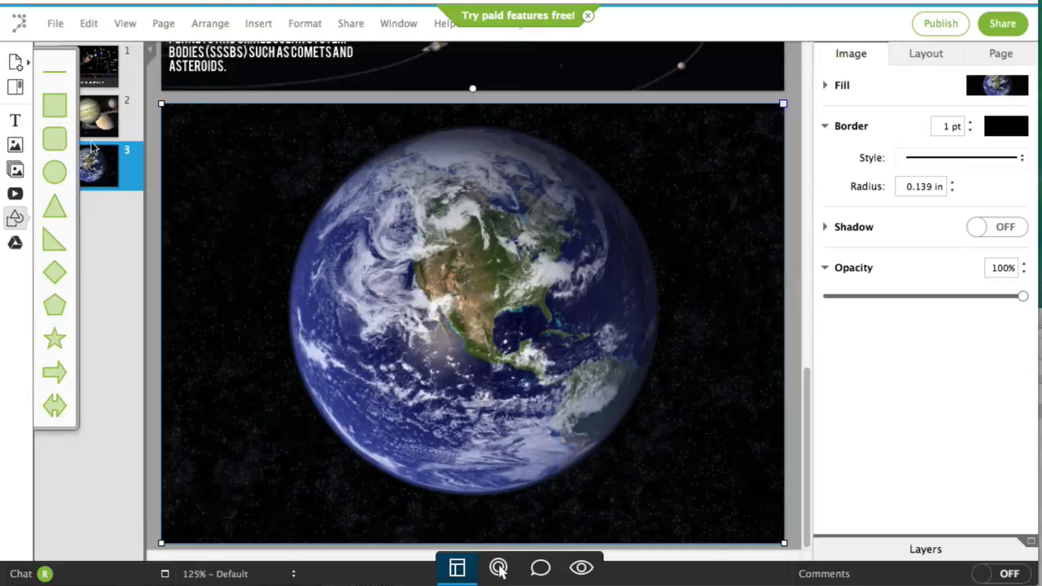
pyautogui.click(54, 106)
pyautogui.moveTo(481, 363); pyautogui.dragTo(712, 219)
pyautogui.moveTo(629, 257); pyautogui.dragTo(567, 542)
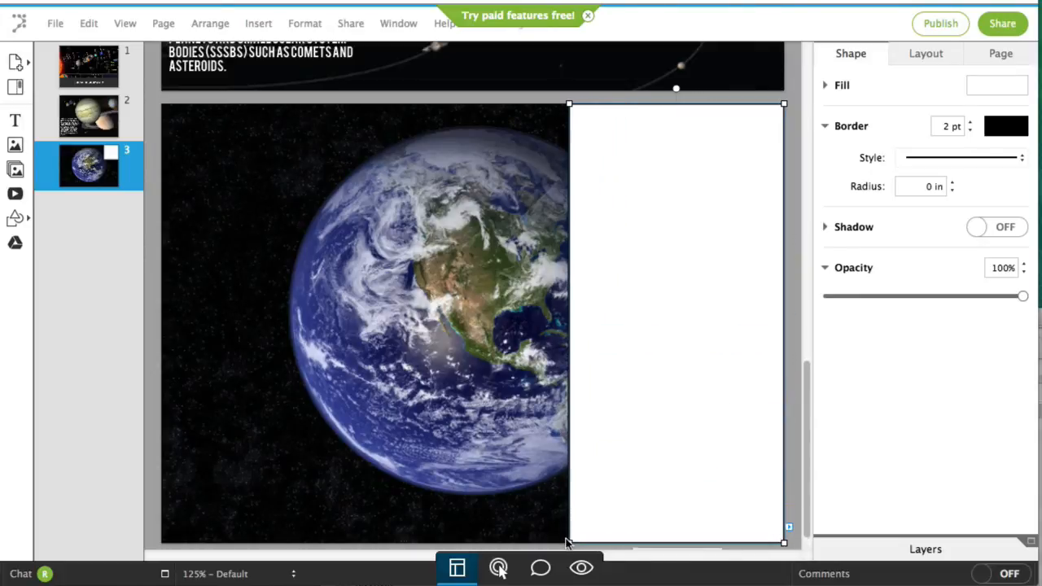
# - Fill the rectangle on page 3 with black and lower its opacity to 50%
pyautogui.click(995, 86)
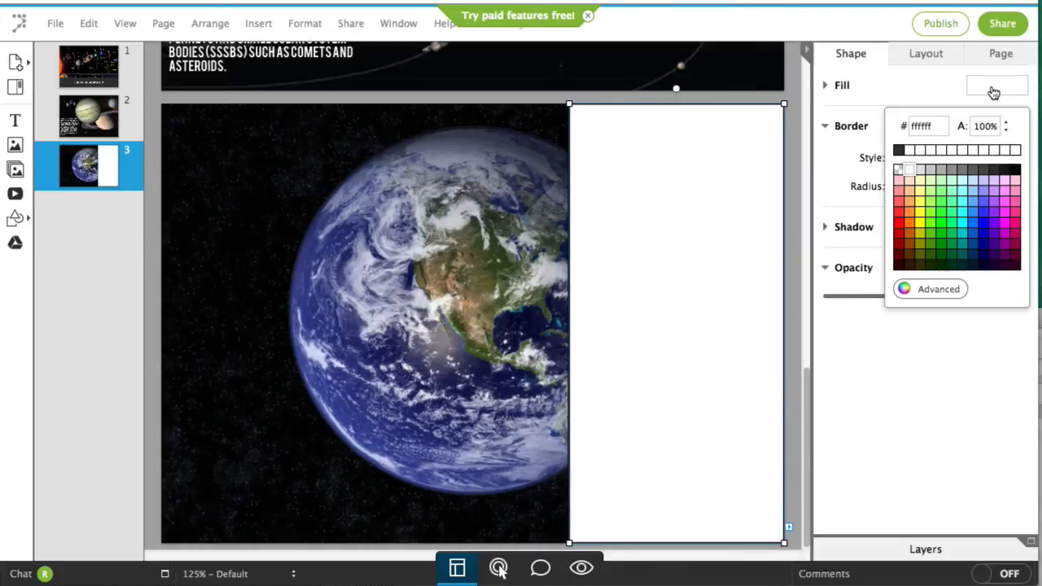
pyautogui.click(993, 169)
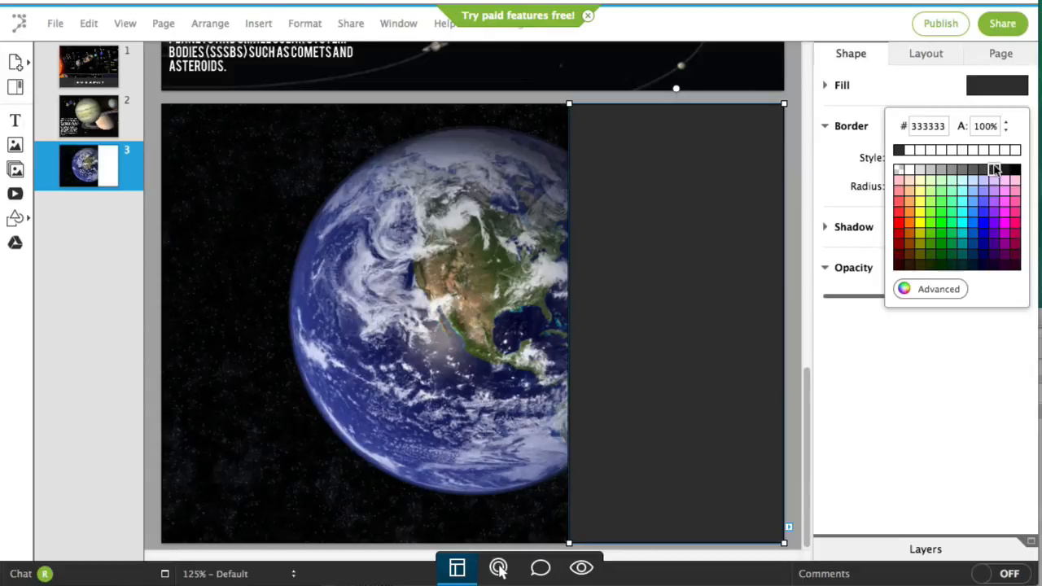
pyautogui.click(1015, 169)
pyautogui.click(1015, 170)
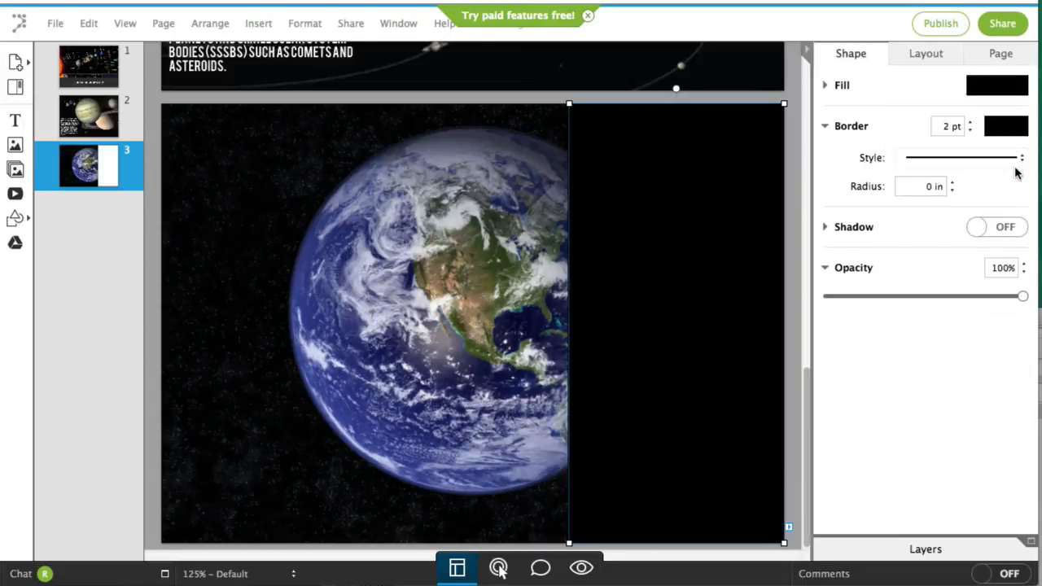
pyautogui.moveTo(1023, 301); pyautogui.dragTo(926, 302)
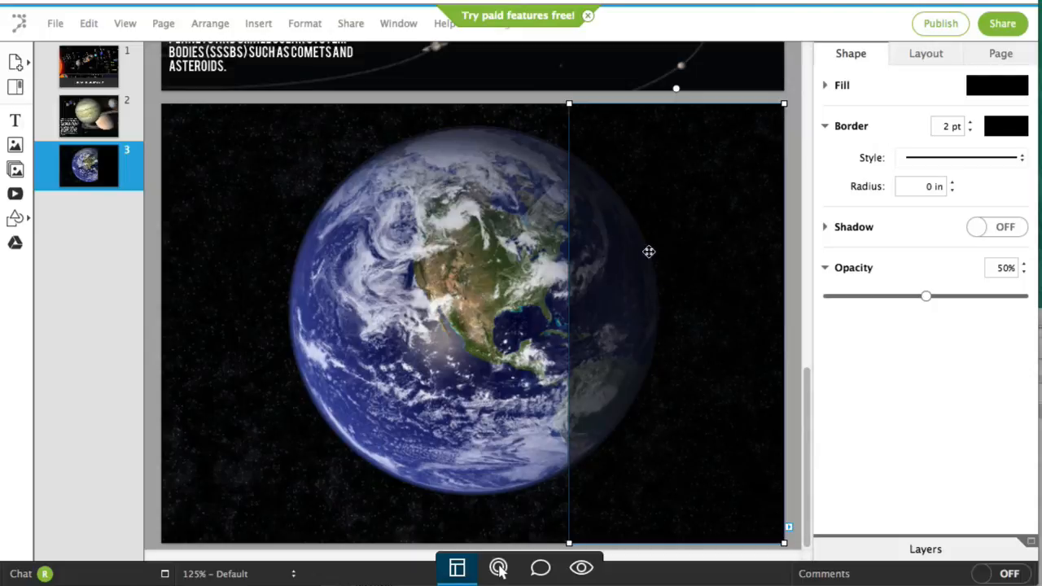
# - Add a text box over the dark rectangle on page 3 and colour all its placeholder text white
pyautogui.click(12, 124)
pyautogui.moveTo(417, 296); pyautogui.dragTo(594, 263)
pyautogui.doubleClick(594, 263)
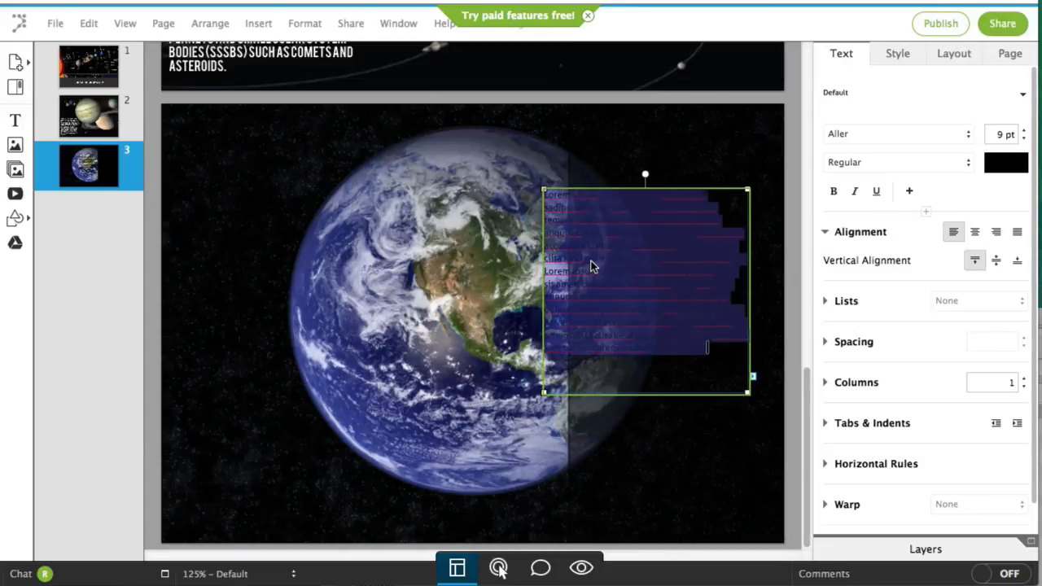
pyautogui.click(1014, 167)
pyautogui.click(914, 244)
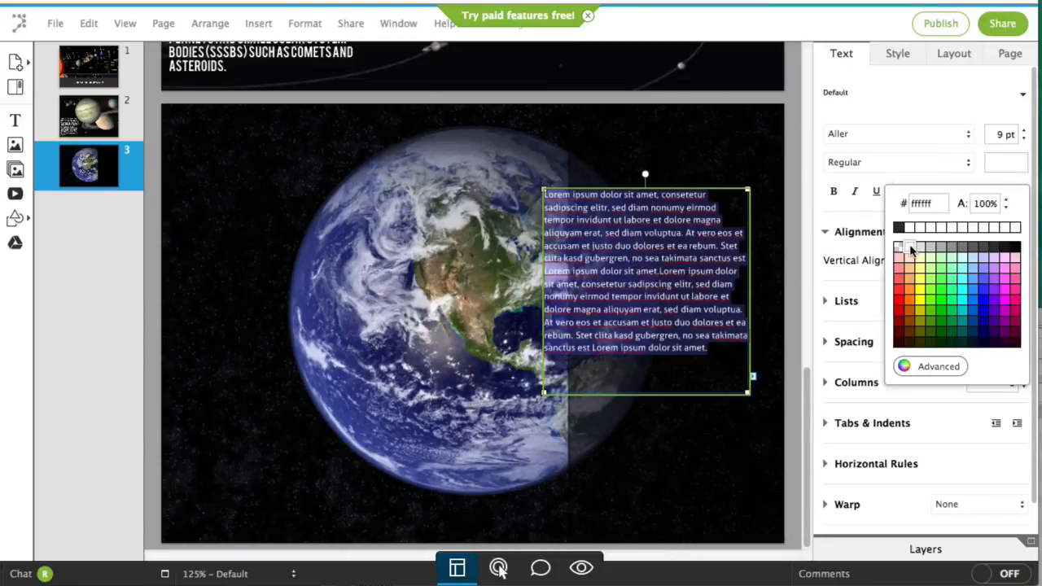
# - Format the placeholder text in 12 pt Bebas and centre it vertically within the text box
pyautogui.click(1024, 131)
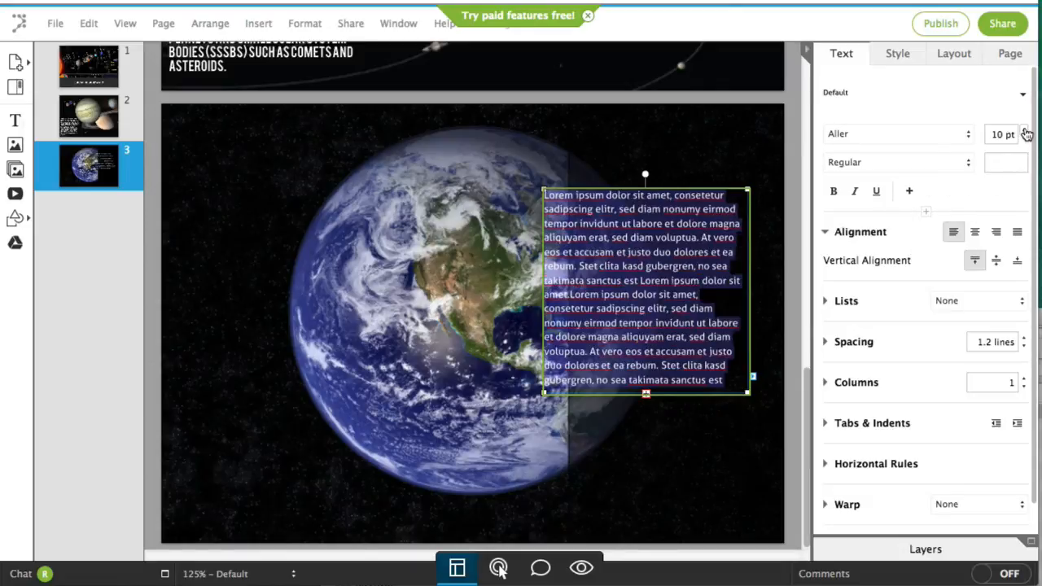
pyautogui.click(1024, 131)
pyautogui.click(1025, 131)
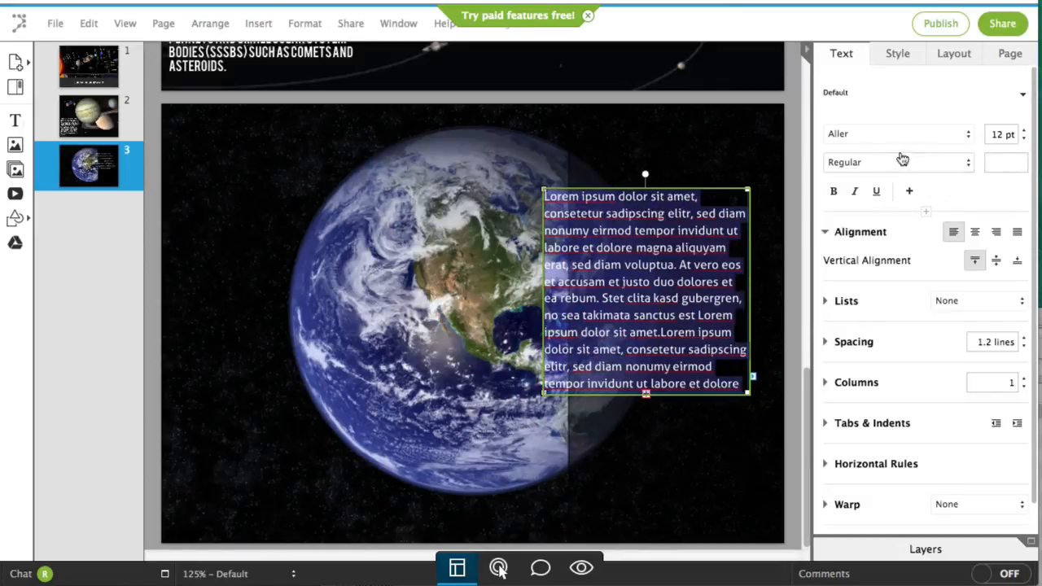
pyautogui.click(969, 134)
pyautogui.click(909, 192)
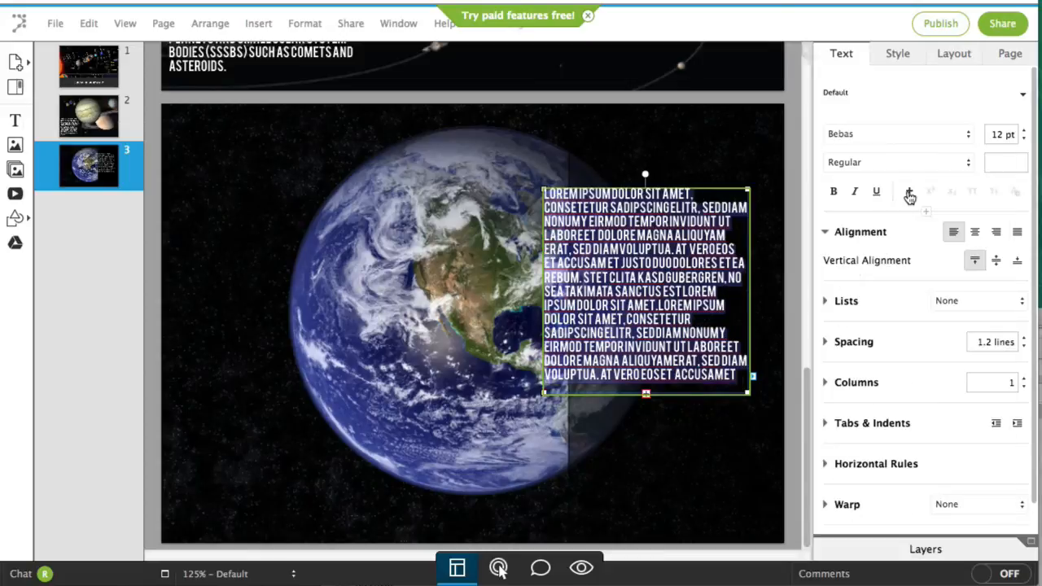
pyautogui.click(996, 259)
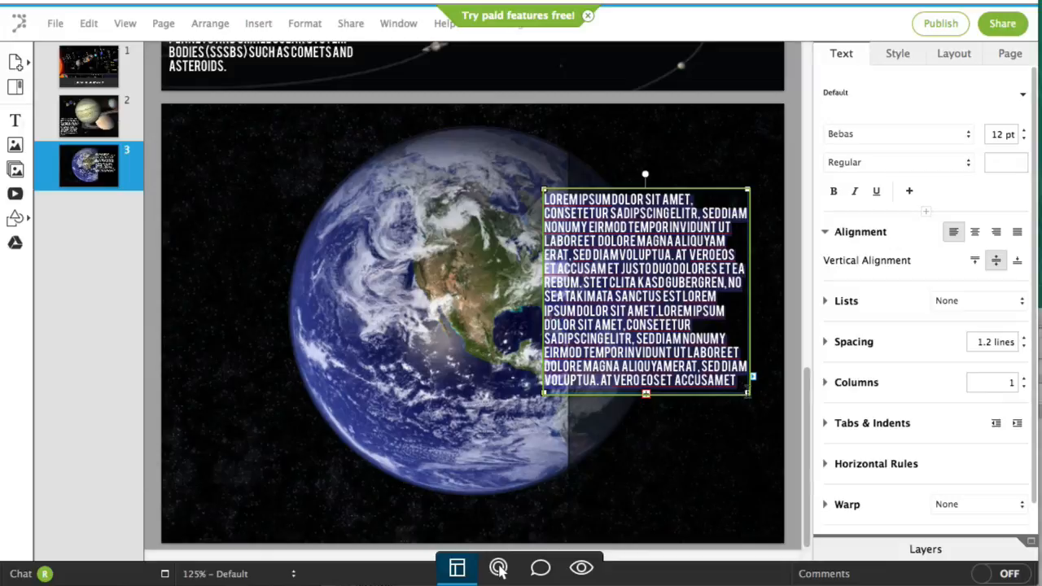
# - Replace the placeholder text with the copied paragraph beginning "A planet is an astronomical object", adjusting the text box size around it
pyautogui.moveTo(749, 395); pyautogui.dragTo(750, 461)
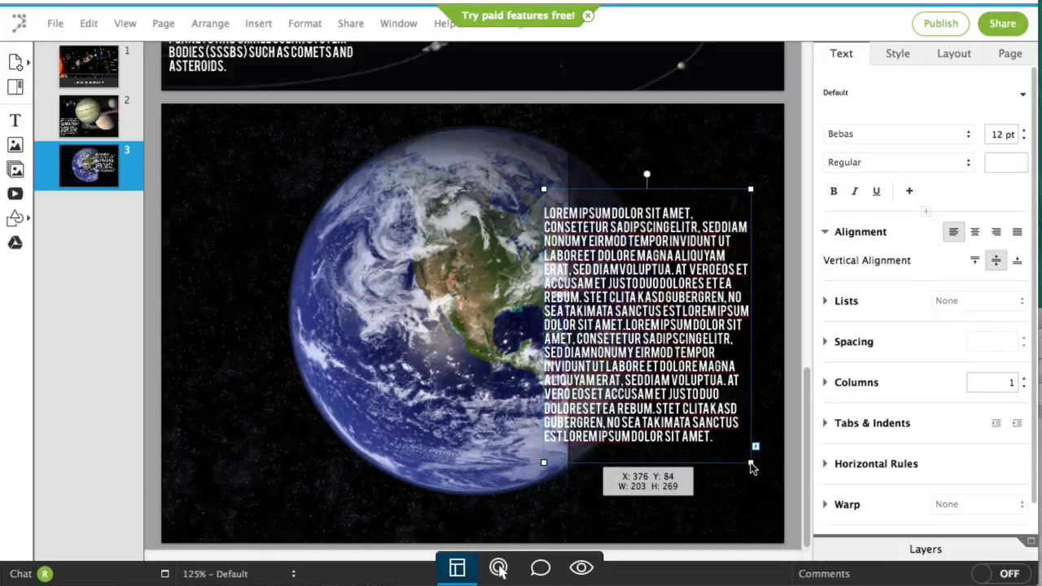
pyautogui.doubleClick(670, 393)
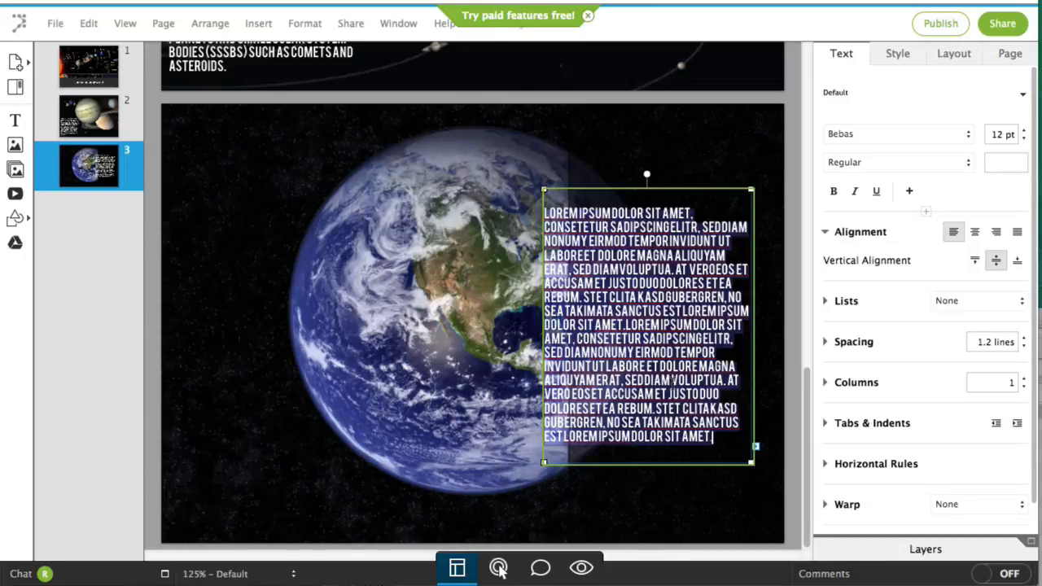
pyautogui.write('A PLANET IS AN ASTRONOMICAL OBJECT ORBITING A STAR, OR STELLAR REMNANT THAT IS MASSIVE ENOUGH TO BE ROUNDED BY ITS OWN GRAVITY, IS NOT MASSIVE ENOUGH TO CAUSE THERMONUCLEAR FUSION, AND HAS CLEARED ITS NEIGHBOURING REGION OF PLANETESIMALS.')
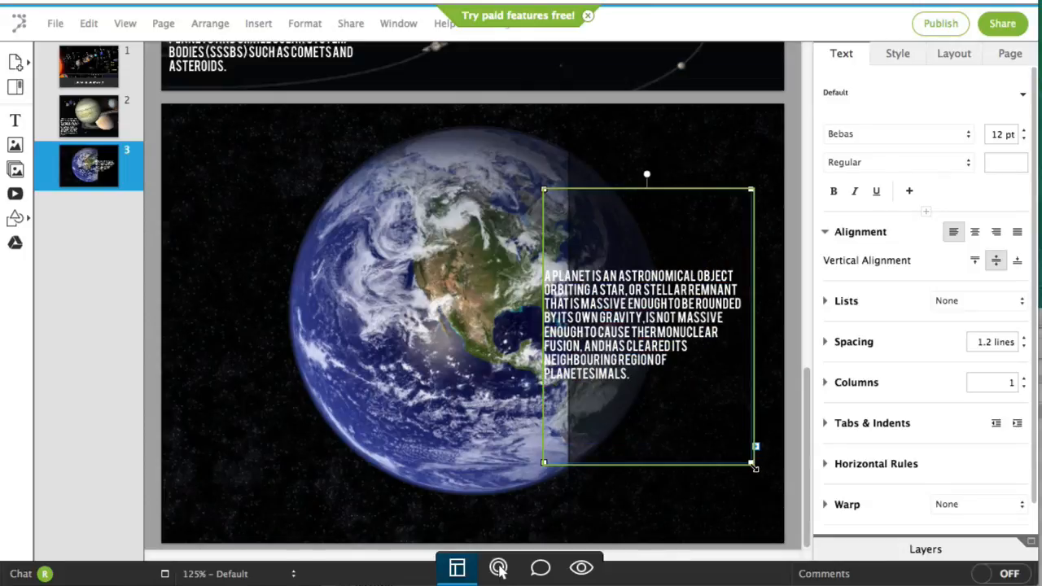
pyautogui.moveTo(754, 467); pyautogui.dragTo(766, 355)
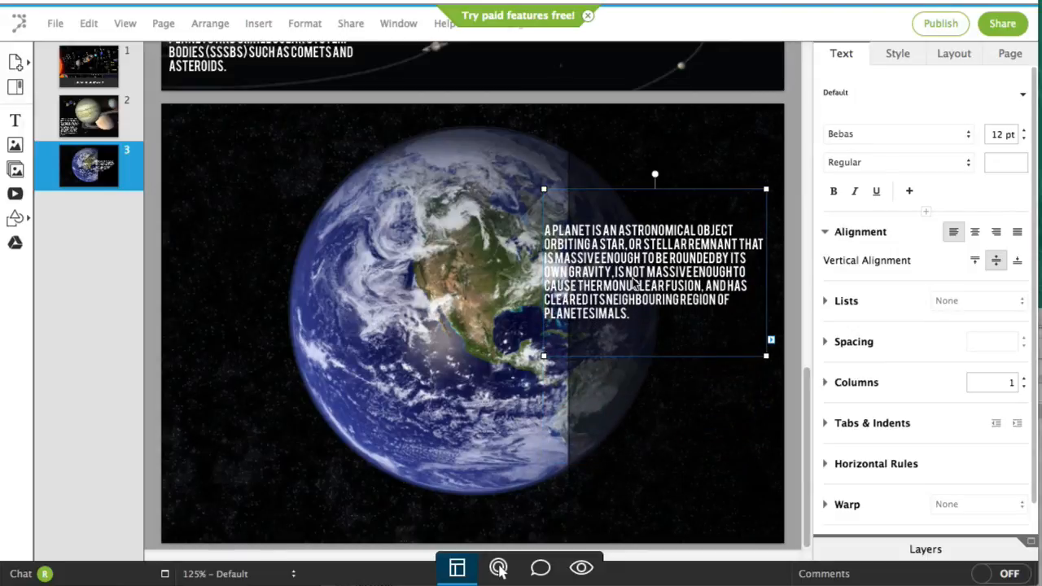
# - Enlarge the planet paragraph to 14 pt, then narrow and lengthen its text box and position it within the dark rectangle
pyautogui.click(633, 280)
pyautogui.press('super+a')
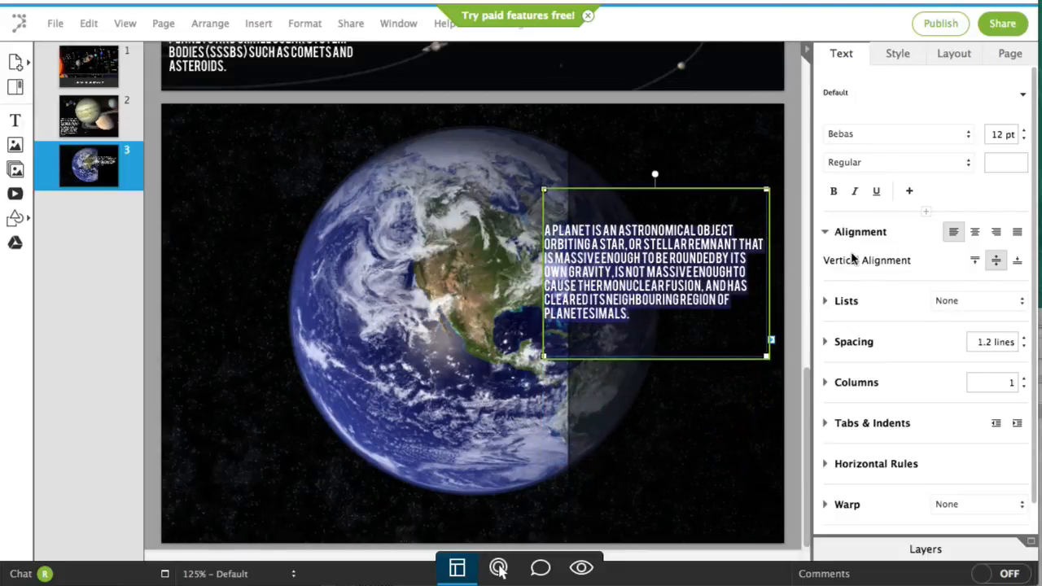
pyautogui.click(1023, 132)
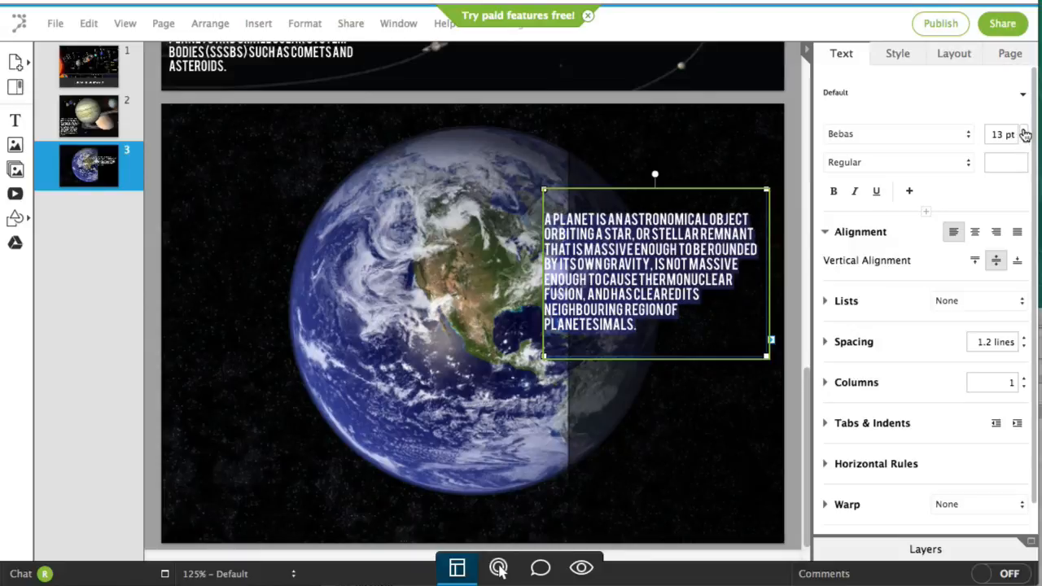
pyautogui.click(1023, 132)
pyautogui.moveTo(770, 359); pyautogui.dragTo(709, 405)
pyautogui.moveTo(609, 336); pyautogui.dragTo(661, 355)
pyautogui.click(672, 464)
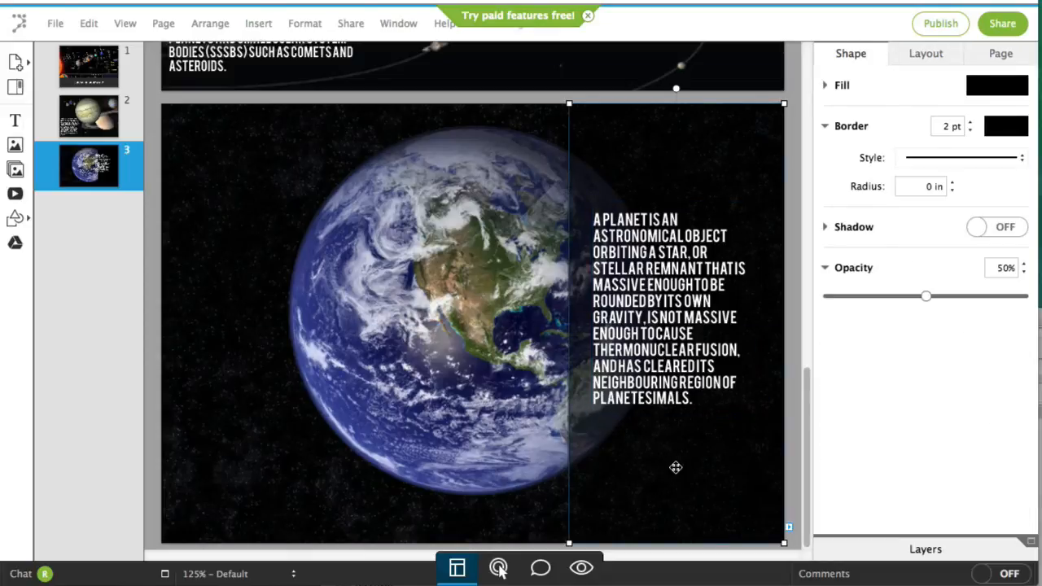
pyautogui.click(152, 528)
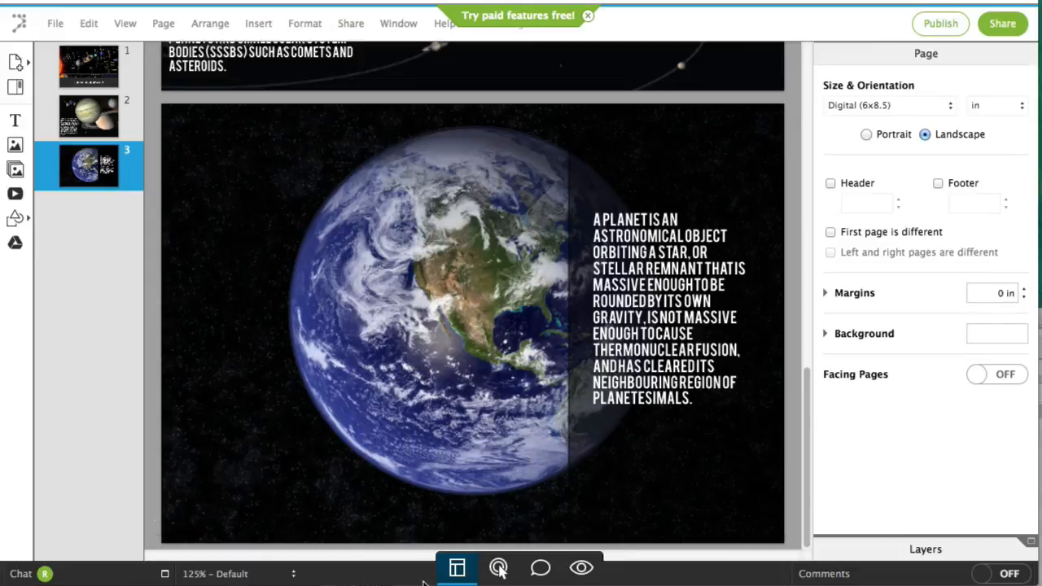
# - Preview the finished document as readers see it, and return to the layout view
pyautogui.click(582, 569)
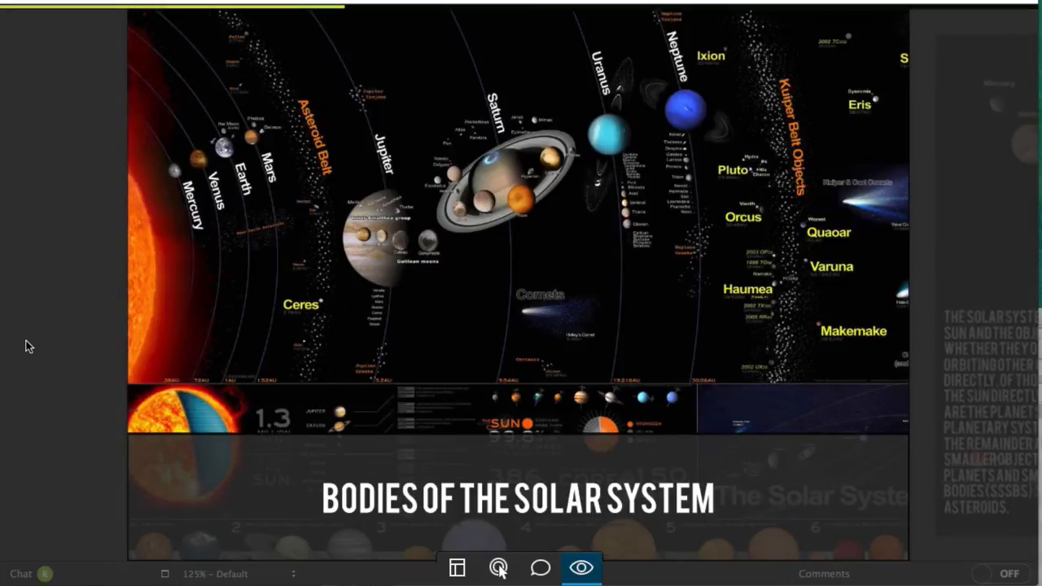
pyautogui.click(456, 568)
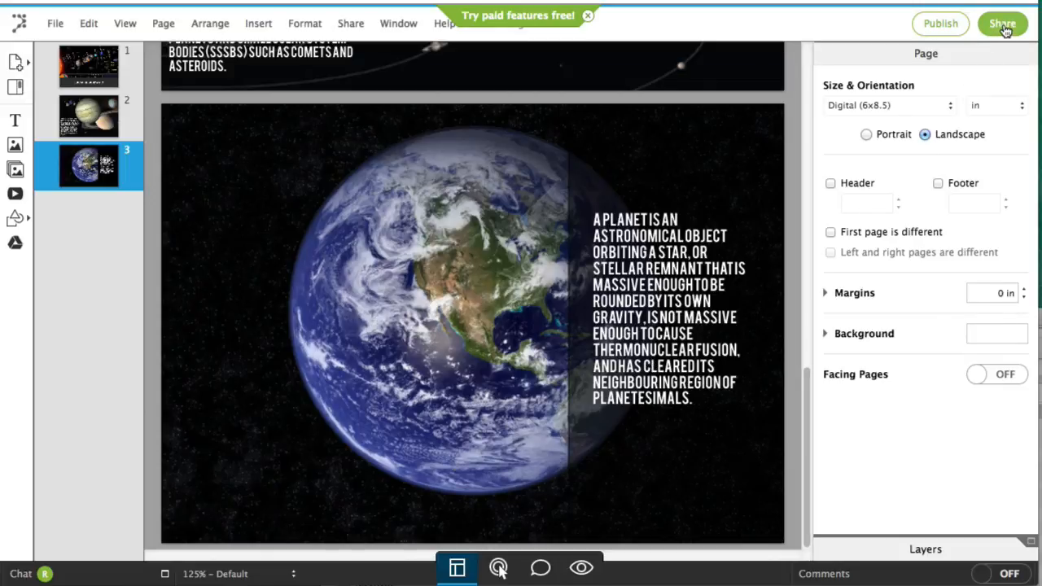
# - Dismiss the paid-features banner and publish the document online
pyautogui.click(588, 19)
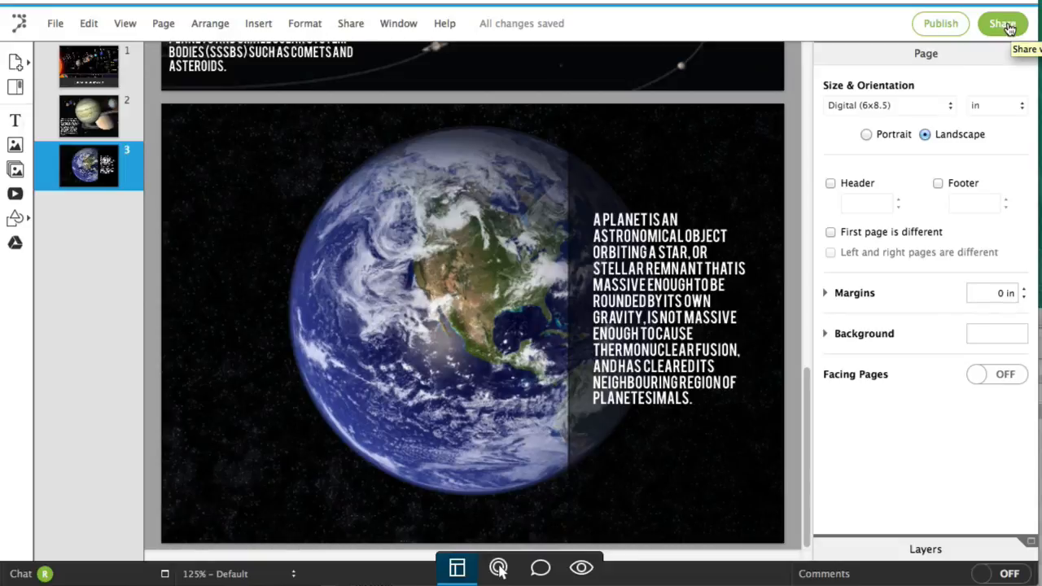
pyautogui.click(1003, 24)
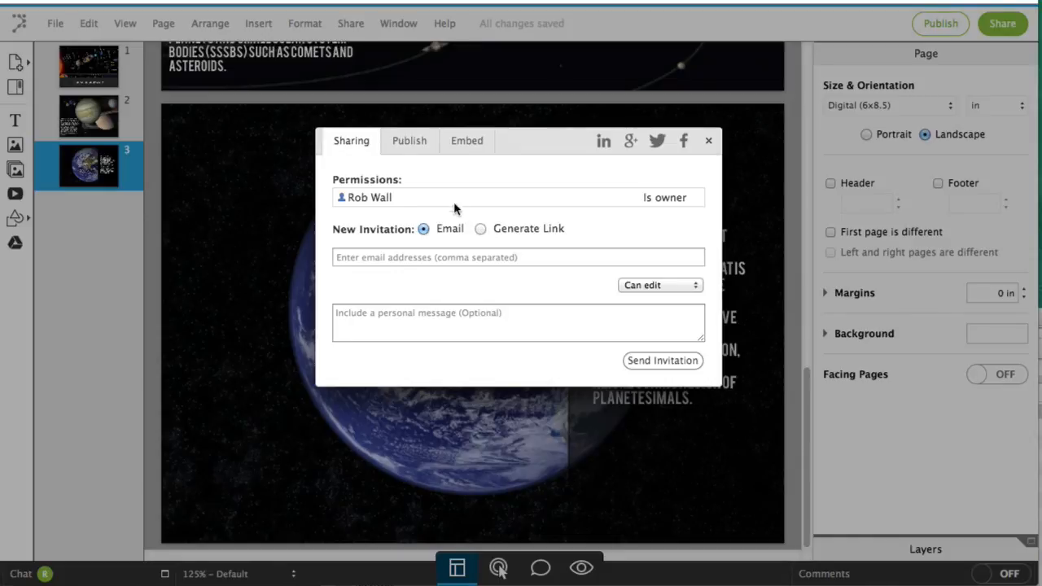
pyautogui.click(412, 142)
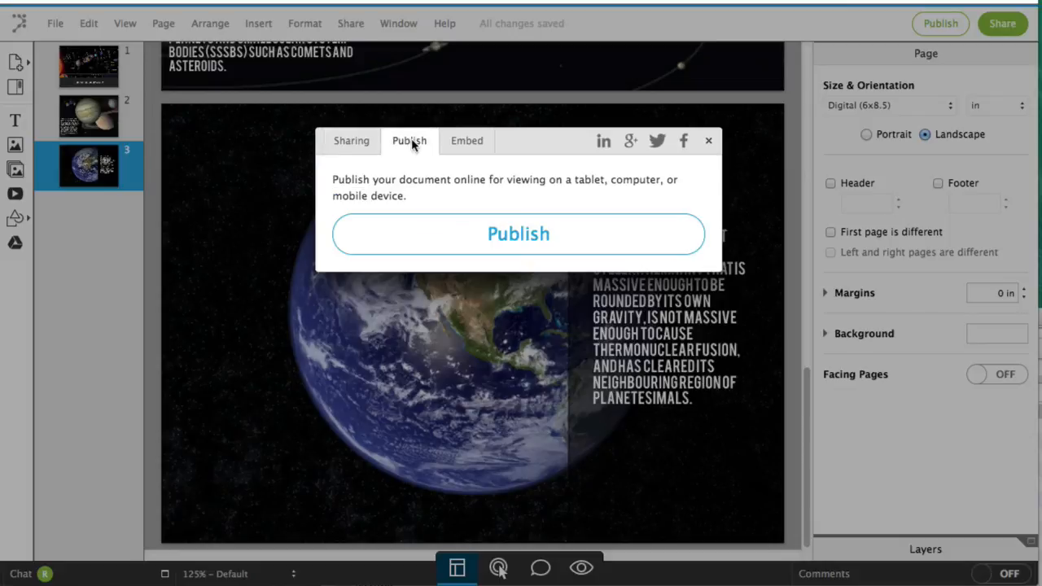
pyautogui.click(526, 236)
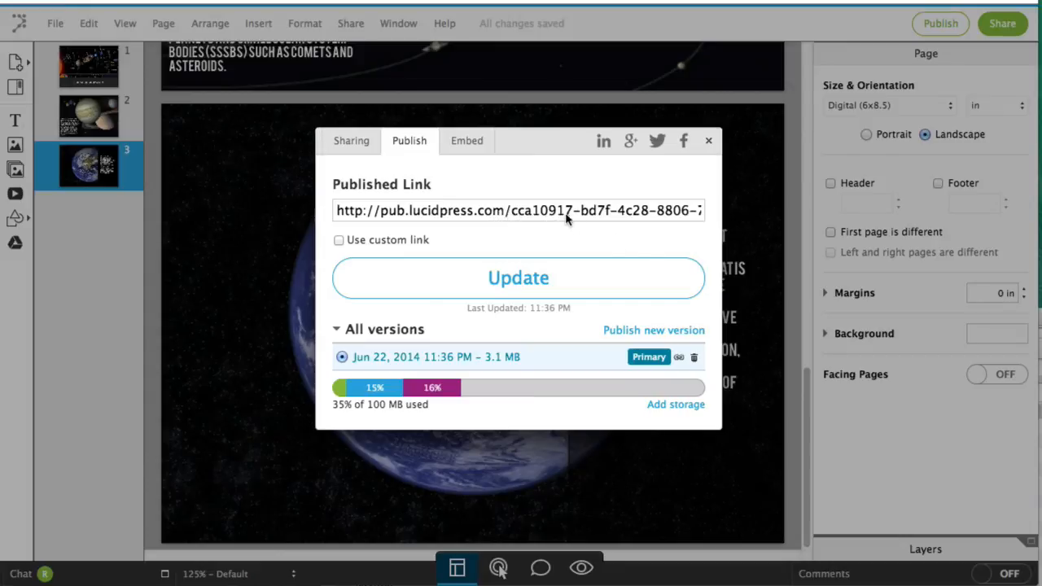
# - Examine the full address of the published link, including the identifier after the domain
pyautogui.click(526, 213)
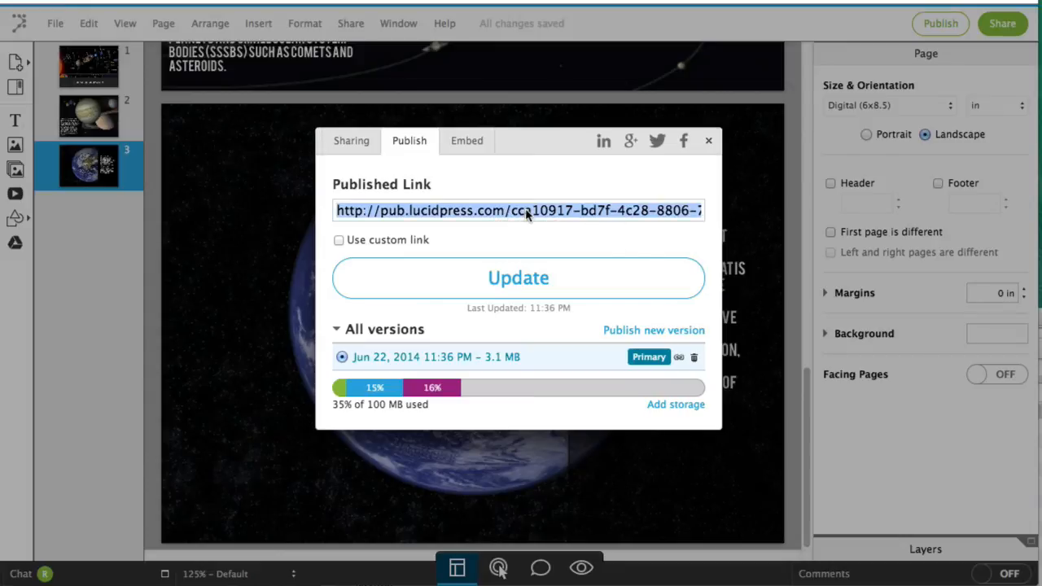
pyautogui.click(517, 212)
pyautogui.moveTo(513, 213); pyautogui.dragTo(812, 219)
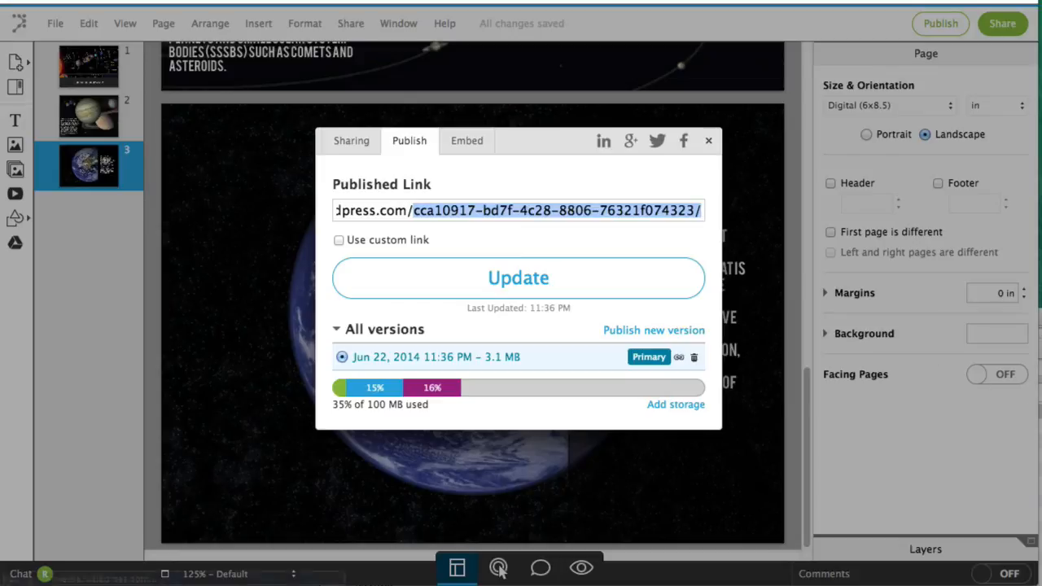
pyautogui.tripleClick(471, 214)
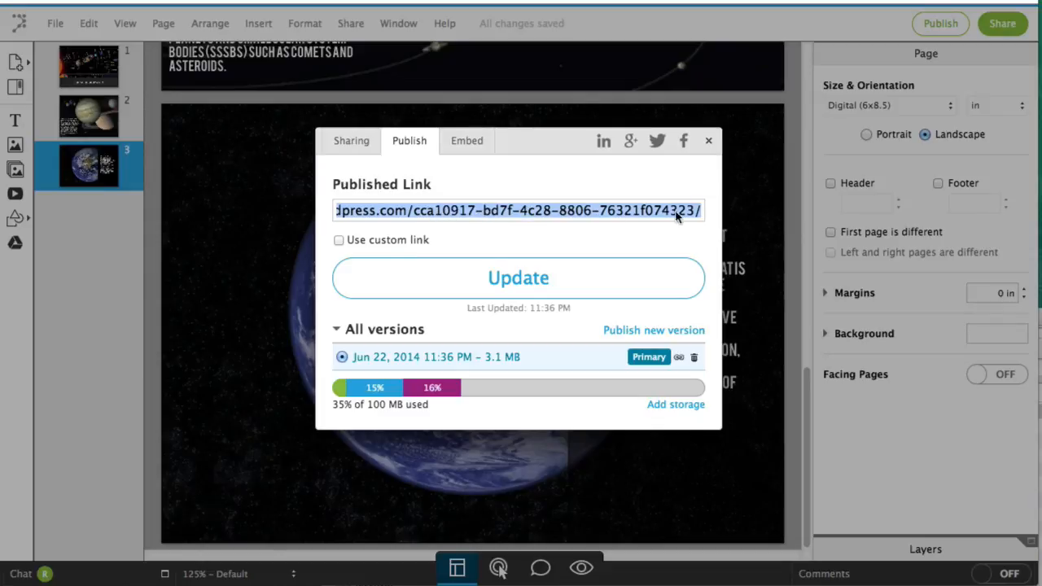
pyautogui.click(702, 211)
pyautogui.tripleClick(702, 211)
pyautogui.click(701, 212)
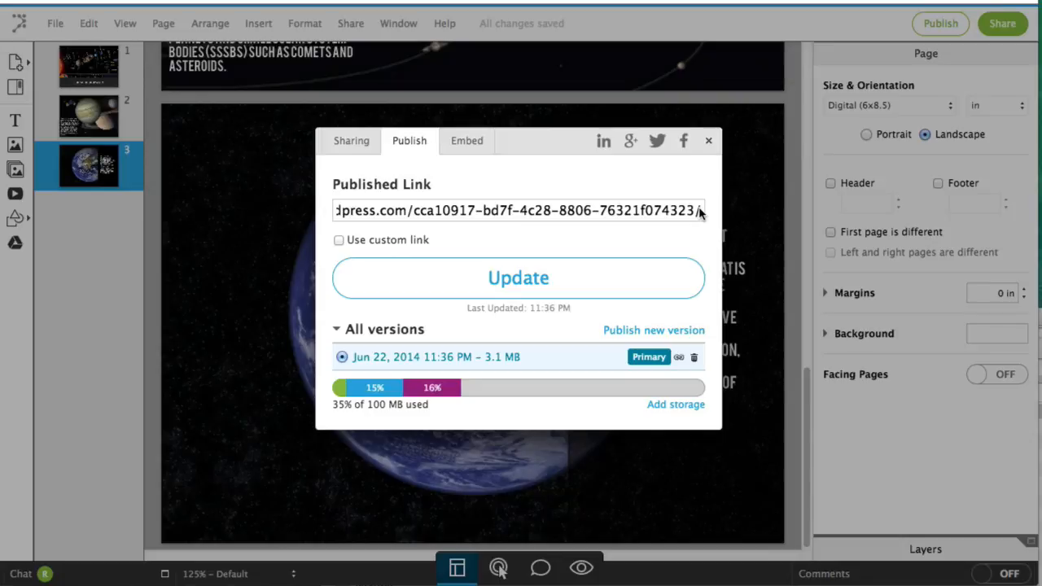
# - Enable a custom link for the publication and save it with the ending "planetarybodies"
pyautogui.click(338, 240)
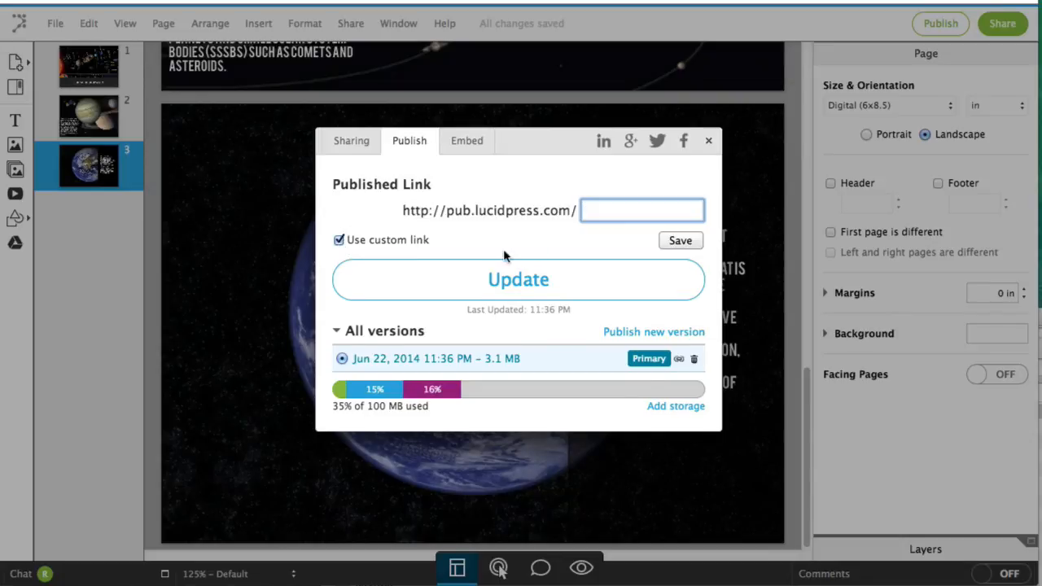
pyautogui.write('pl')
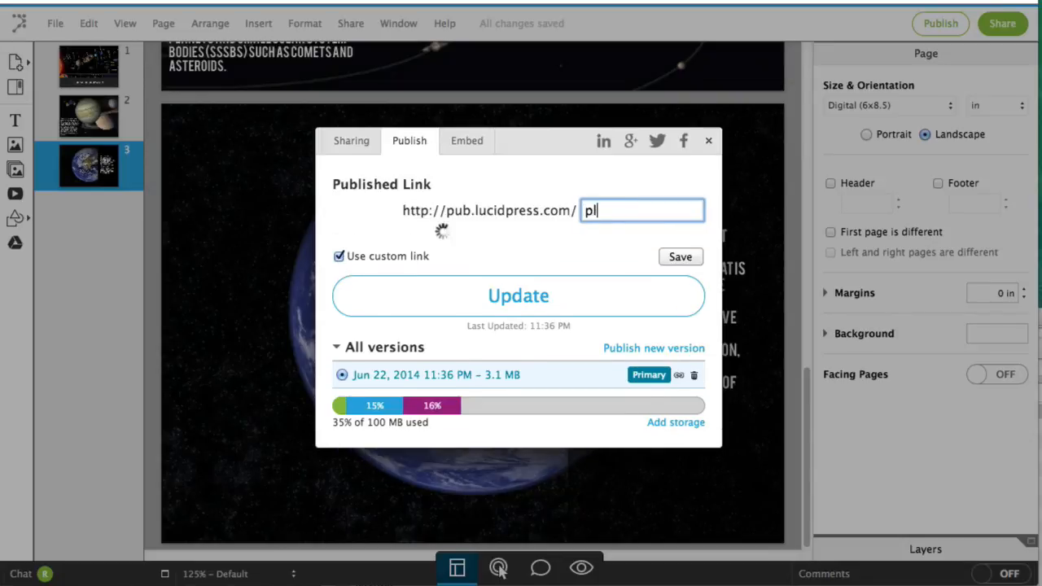
pyautogui.write('anetarybodies')
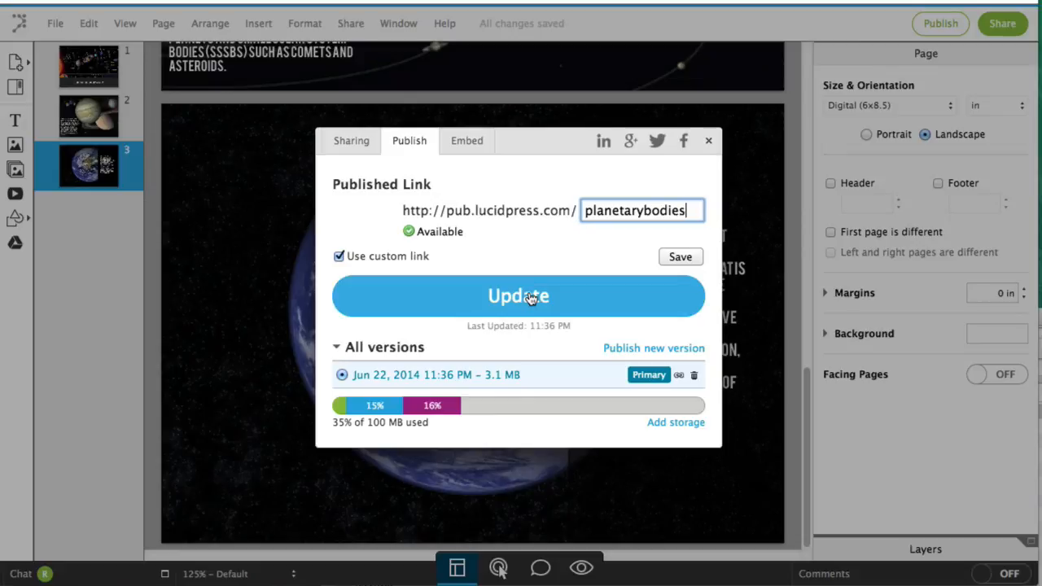
pyautogui.click(675, 257)
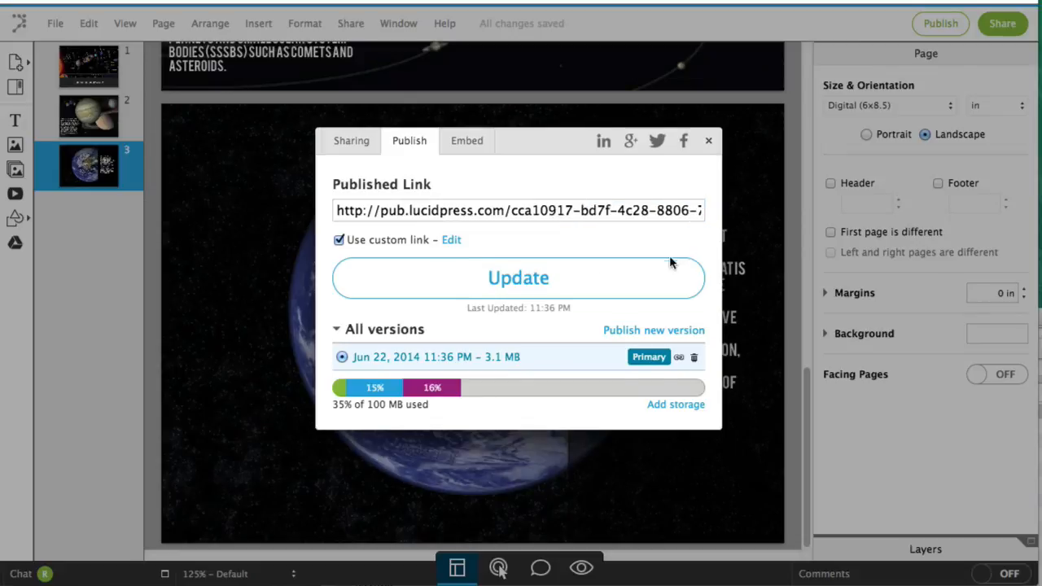
# - Update the primary published version with the changes and close the sharing dialog
pyautogui.click(535, 280)
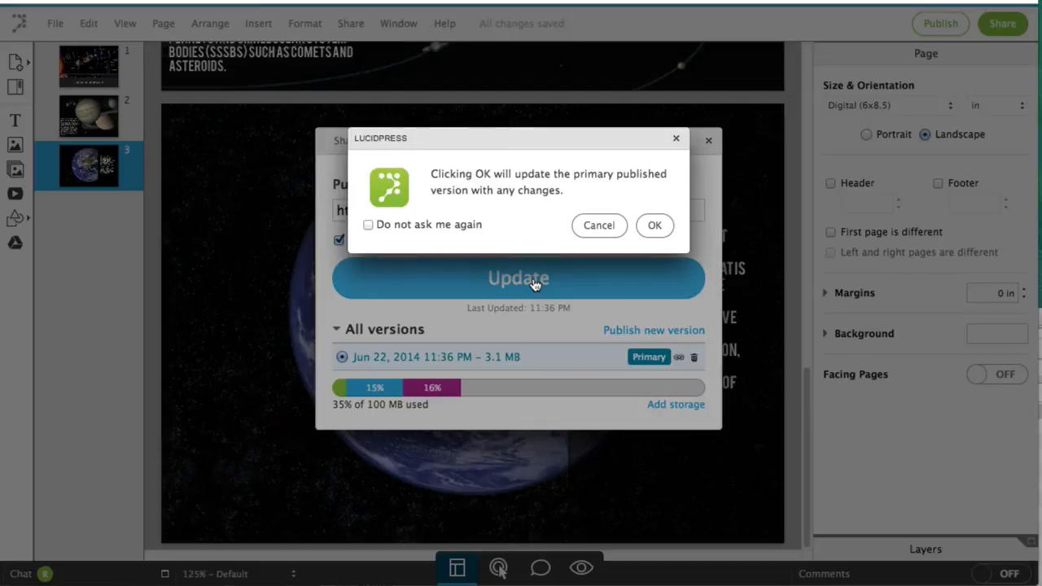
pyautogui.click(654, 228)
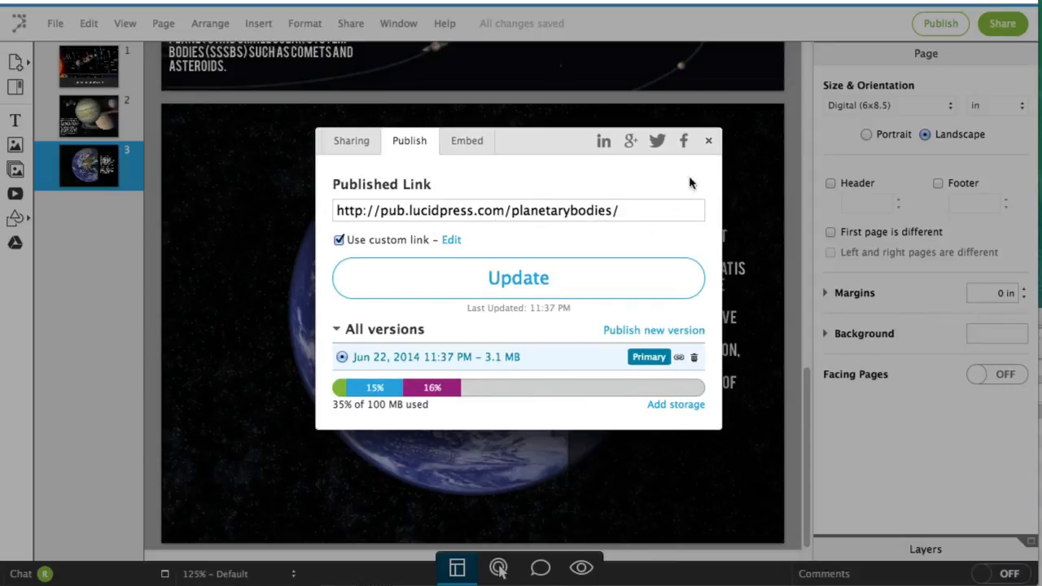
pyautogui.click(708, 142)
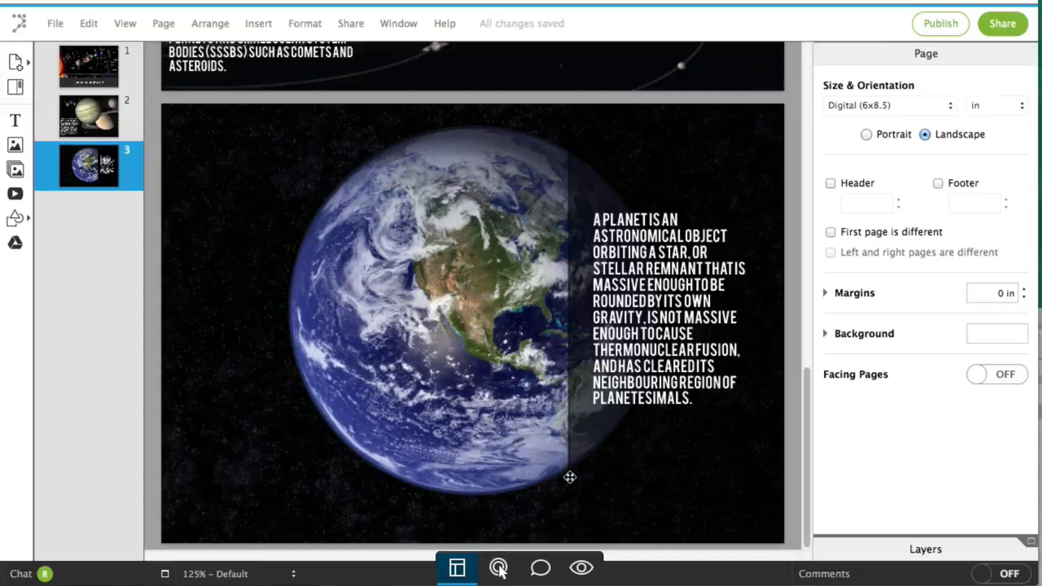